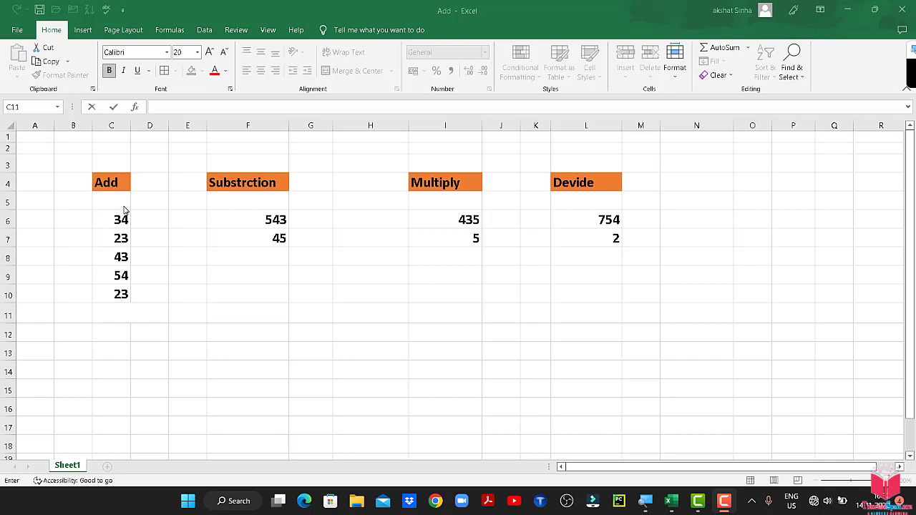
# - Start a =Sum( formula in C11, below the Add numbers, after dismissing a stray search panel
pyautogui.click(118, 318)
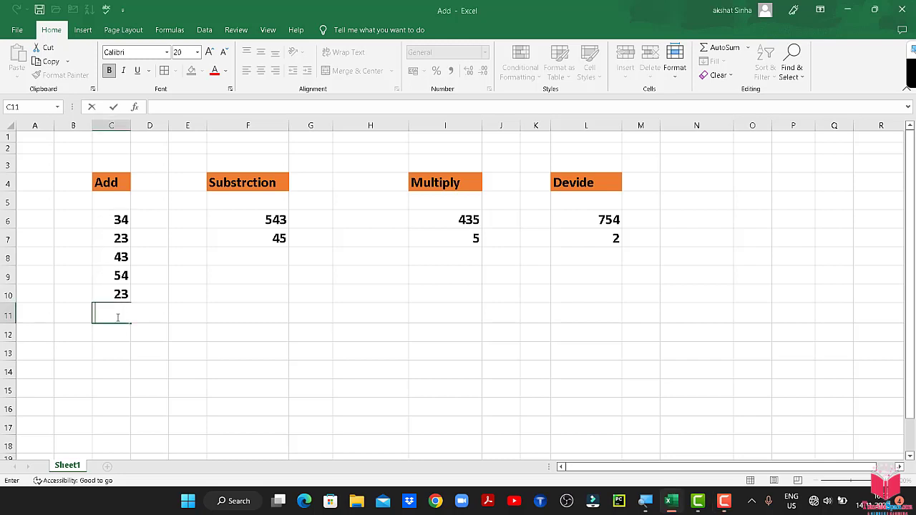
pyautogui.press('super')
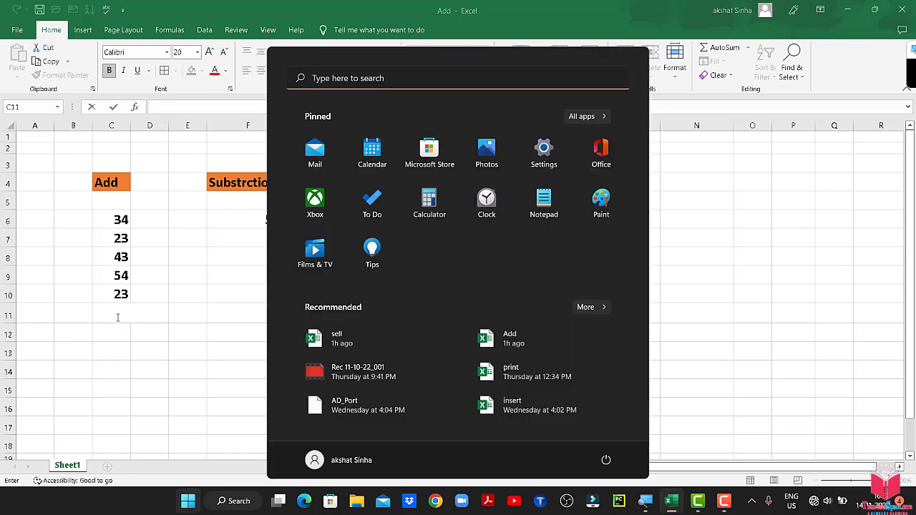
pyautogui.write('=')
pyautogui.press('Escape')
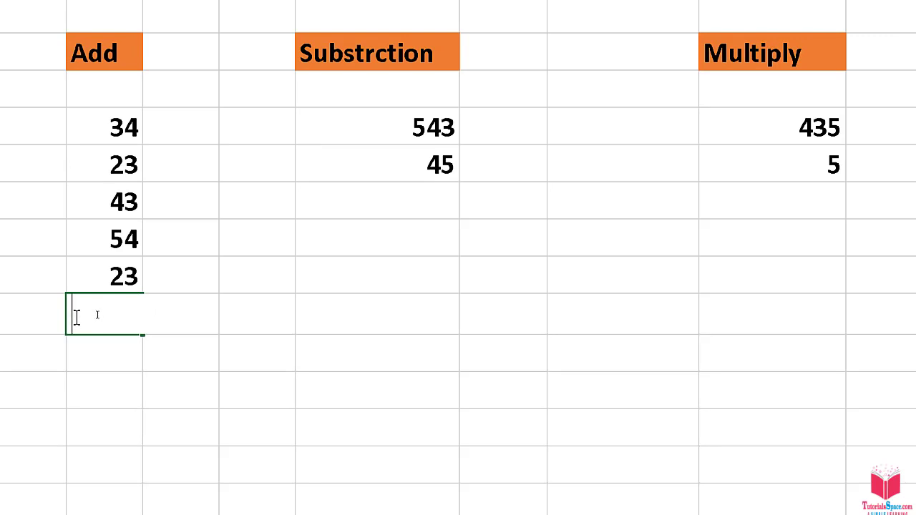
pyautogui.write('=')
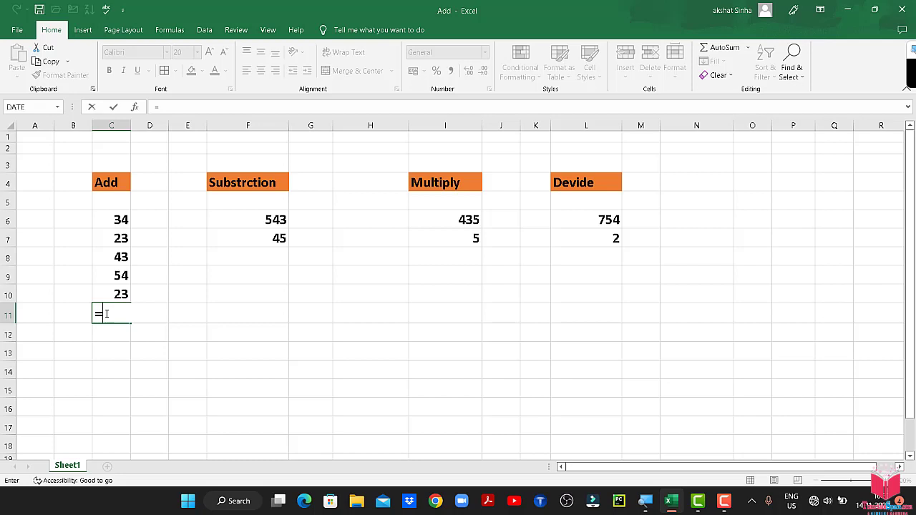
pyautogui.write('Su')
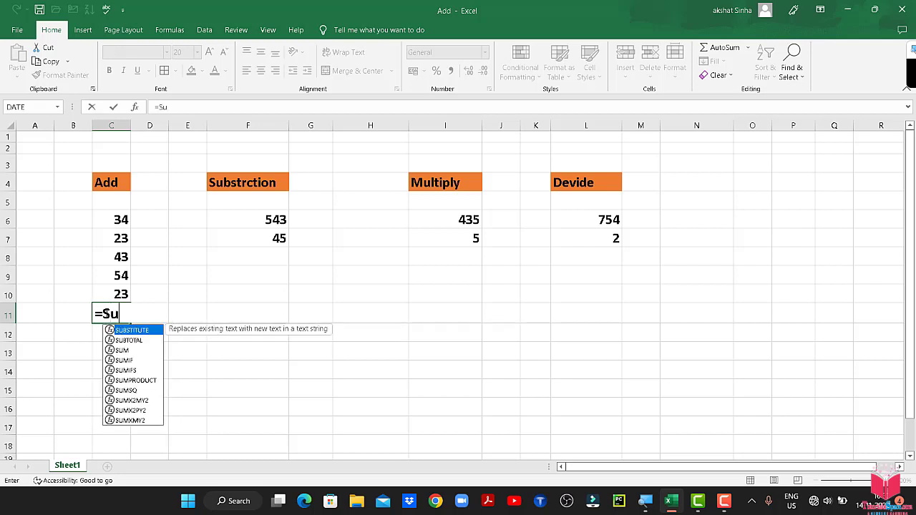
pyautogui.write('m')
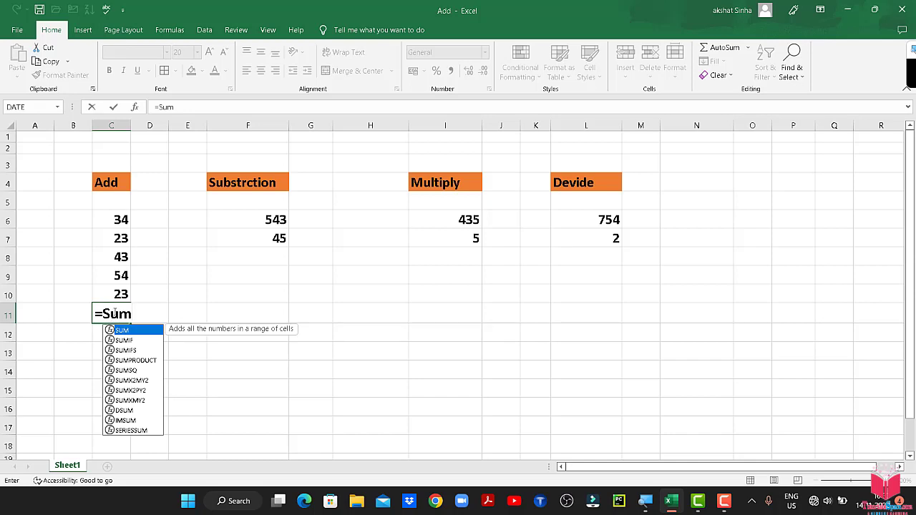
pyautogui.write('(')
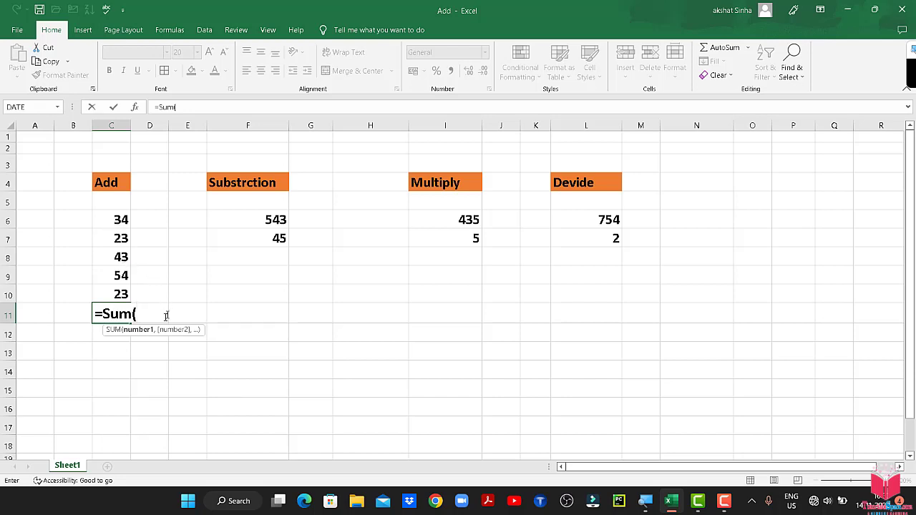
# - Complete the formula as =Sum(C6+C7+C8+C9+C10) and commit it, giving 177
pyautogui.click(112, 219)
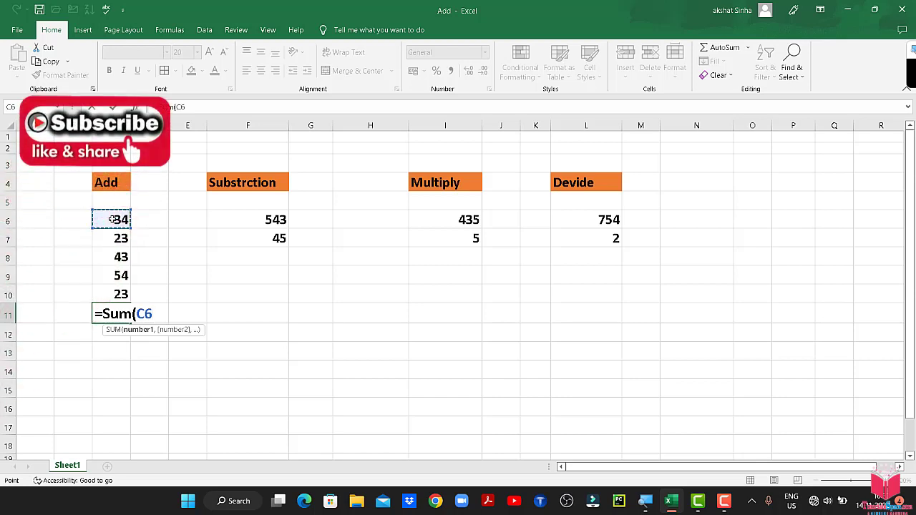
pyautogui.write('+')
pyautogui.click(115, 236)
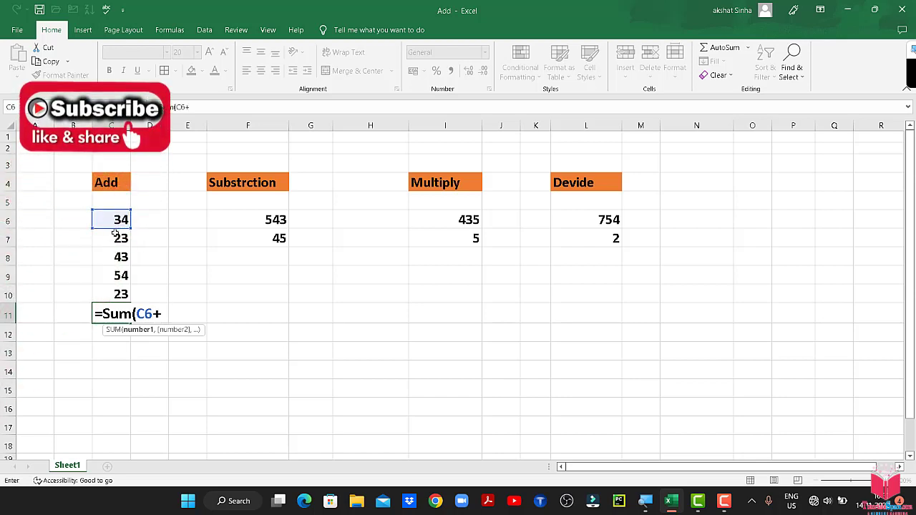
pyautogui.write('C7+')
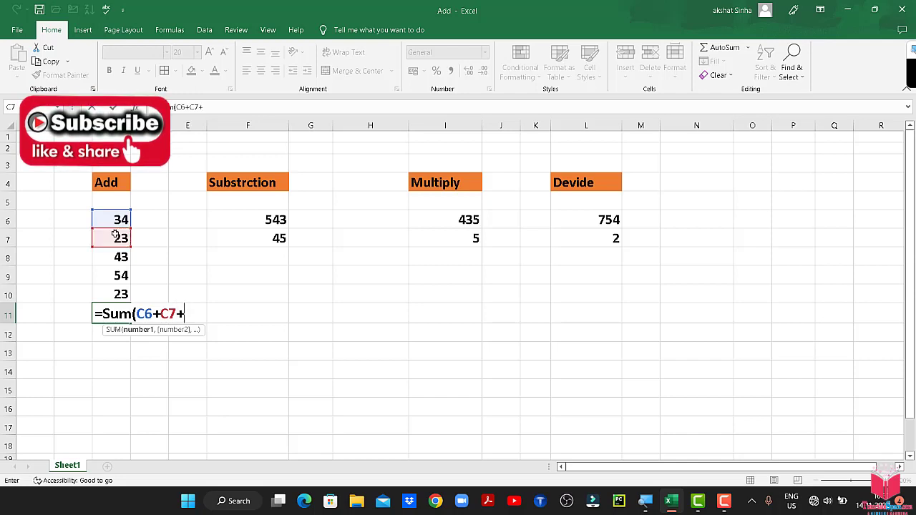
pyautogui.click(110, 261)
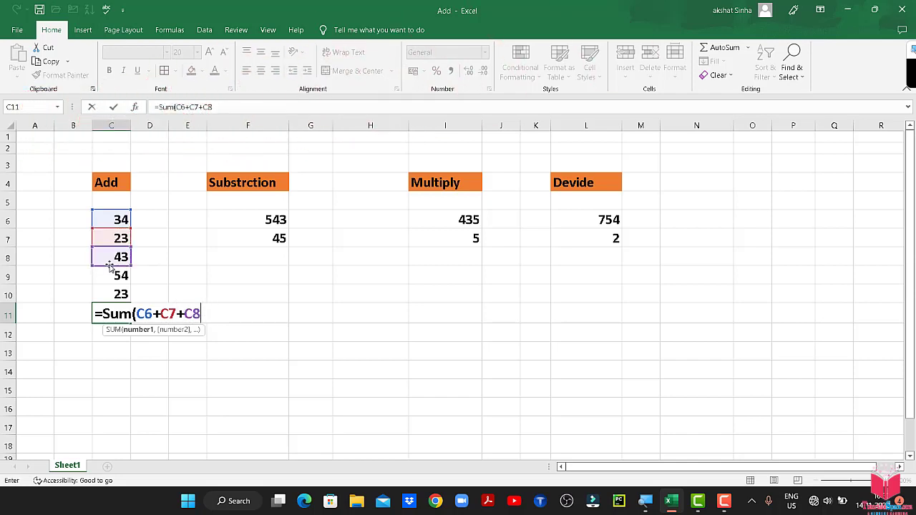
pyautogui.write('+')
pyautogui.click(108, 269)
pyautogui.write('+')
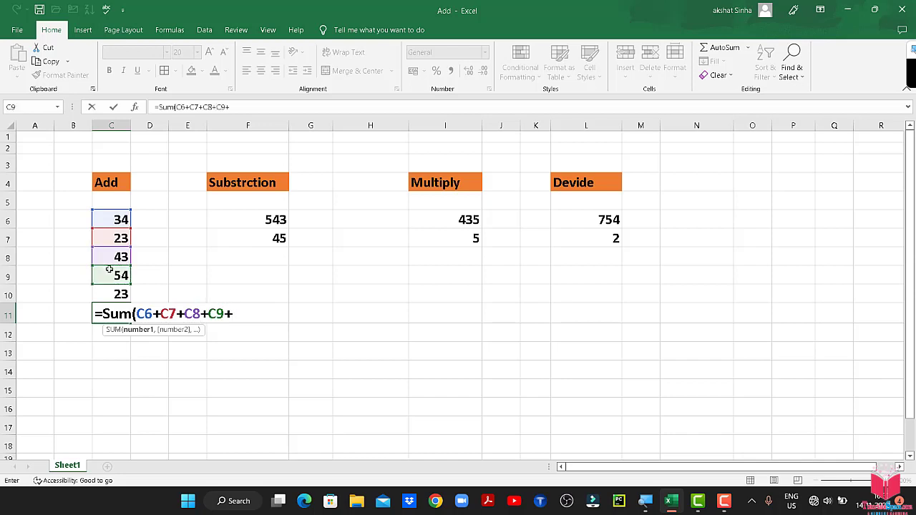
pyautogui.click(107, 294)
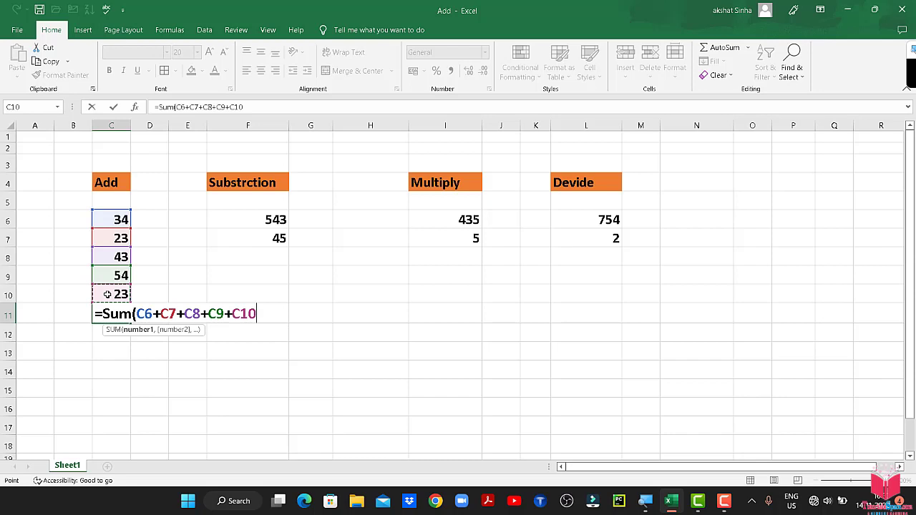
pyautogui.write(')')
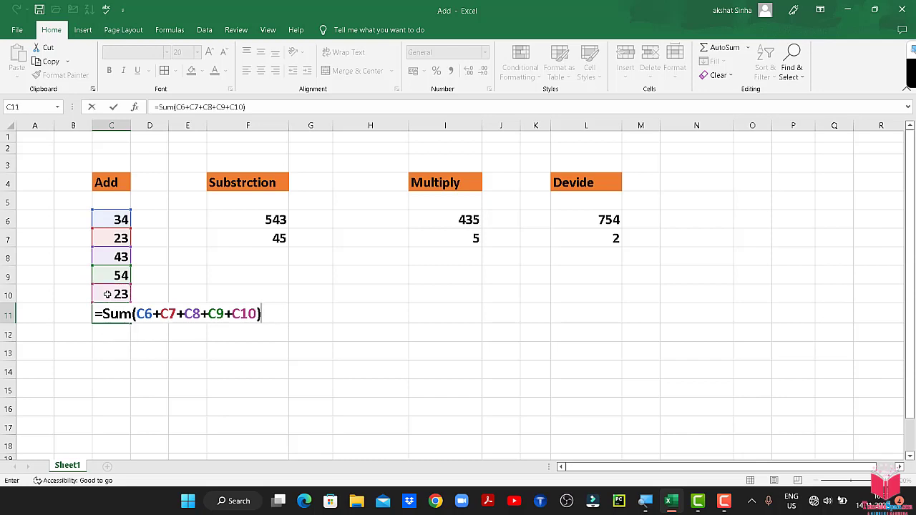
pyautogui.press('Return')
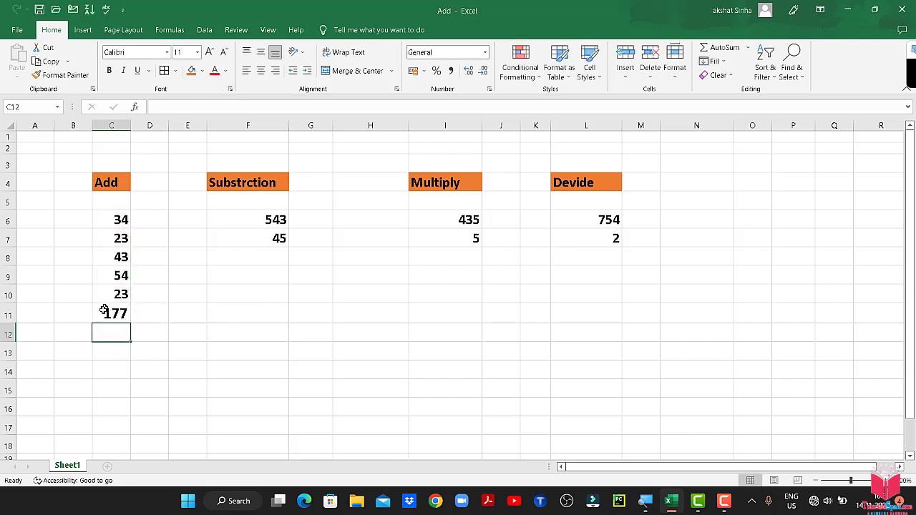
# - Reselect the total cell C11 to redo it, closing a stray search panel
pyautogui.click(102, 315)
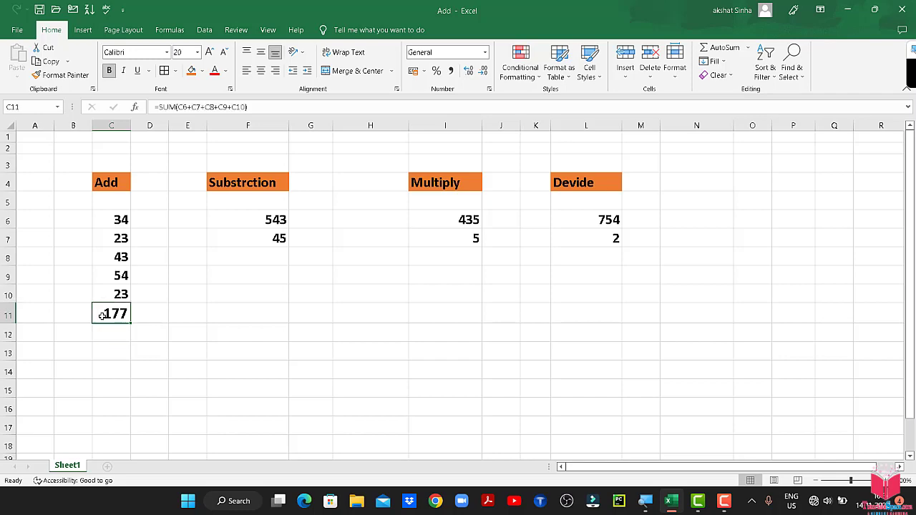
pyautogui.press('super')
pyautogui.write('=')
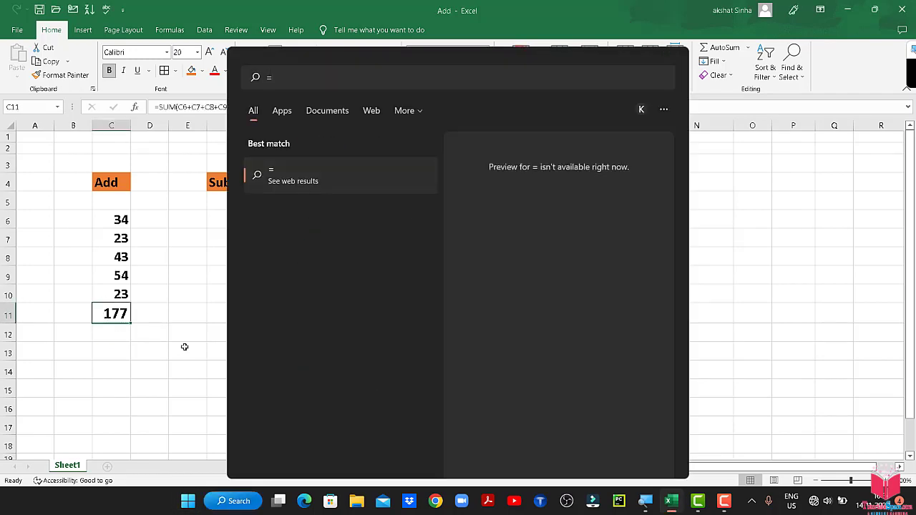
pyautogui.press('Escape')
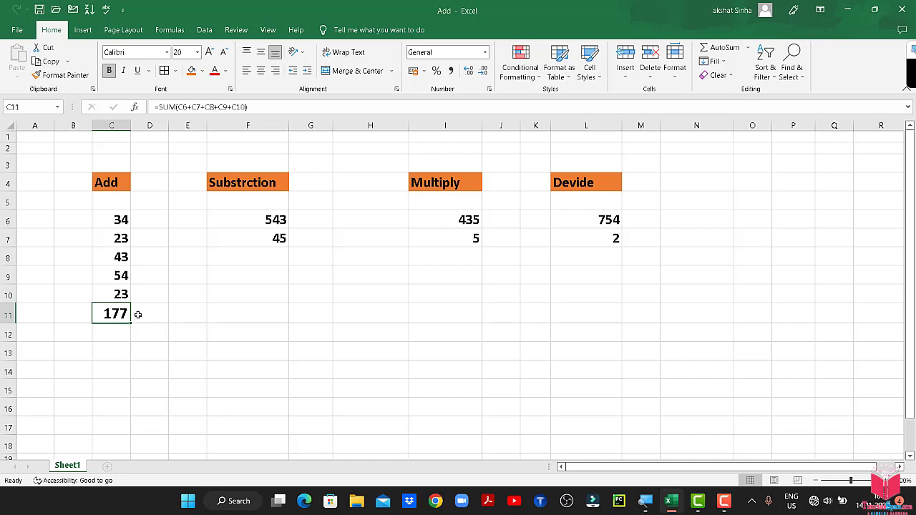
pyautogui.click(137, 315)
pyautogui.click(114, 315)
# - Clear C11 and re-enter the total as =SUM(C6:C10) by dragging the range, returning 177
pyautogui.press('BackSpace')
pyautogui.click(106, 315)
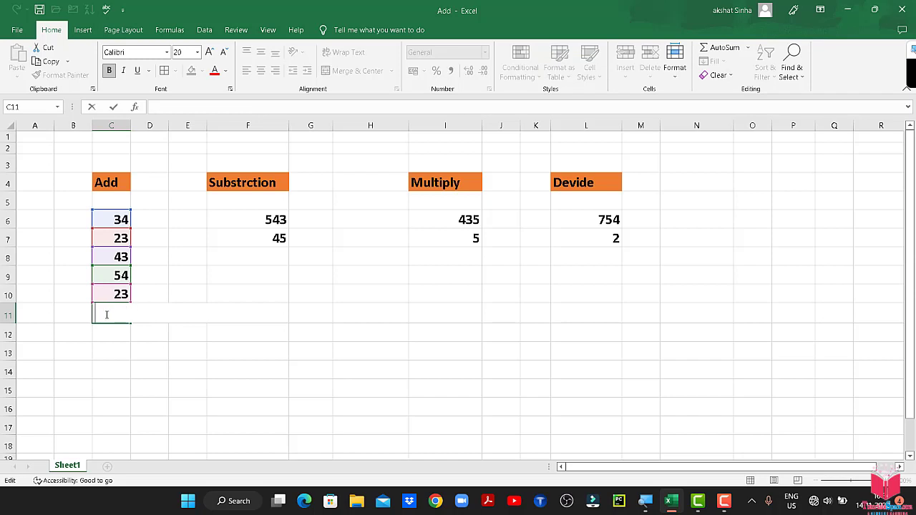
pyautogui.click(176, 331)
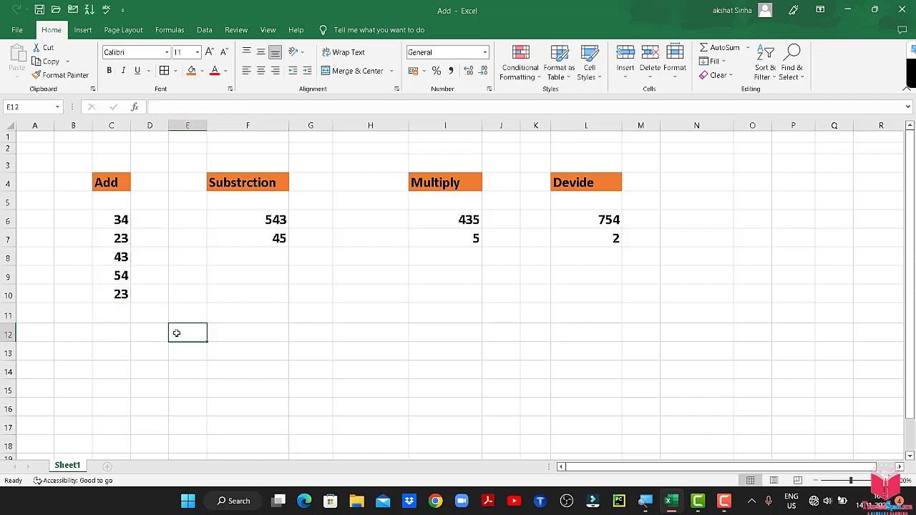
pyautogui.click(110, 313)
pyautogui.write('=')
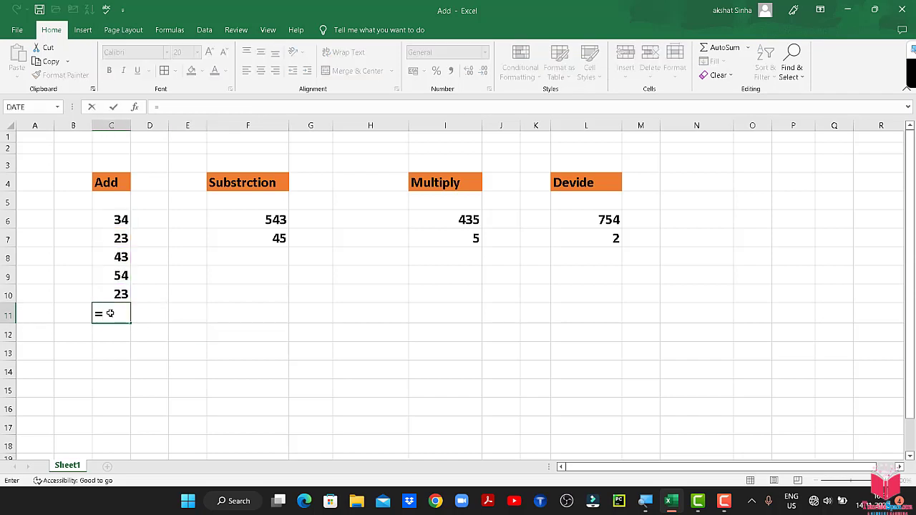
pyautogui.write('S')
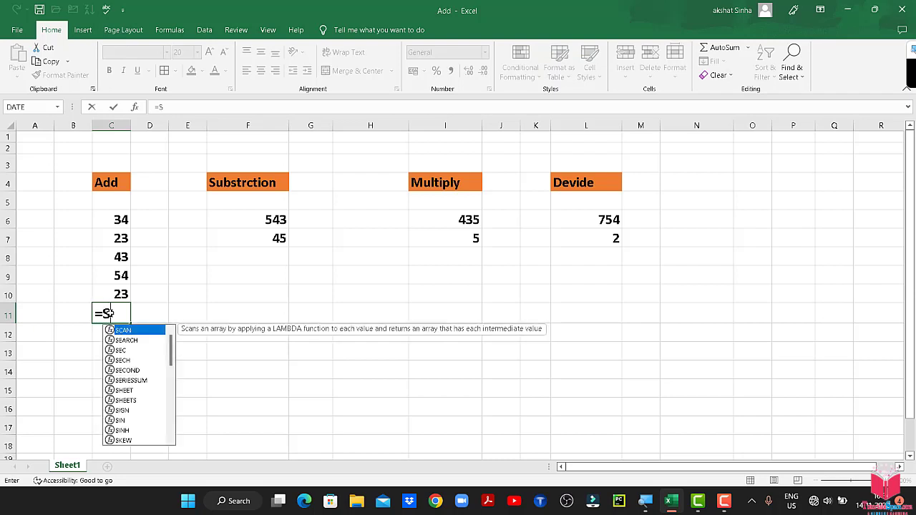
pyautogui.write('um')
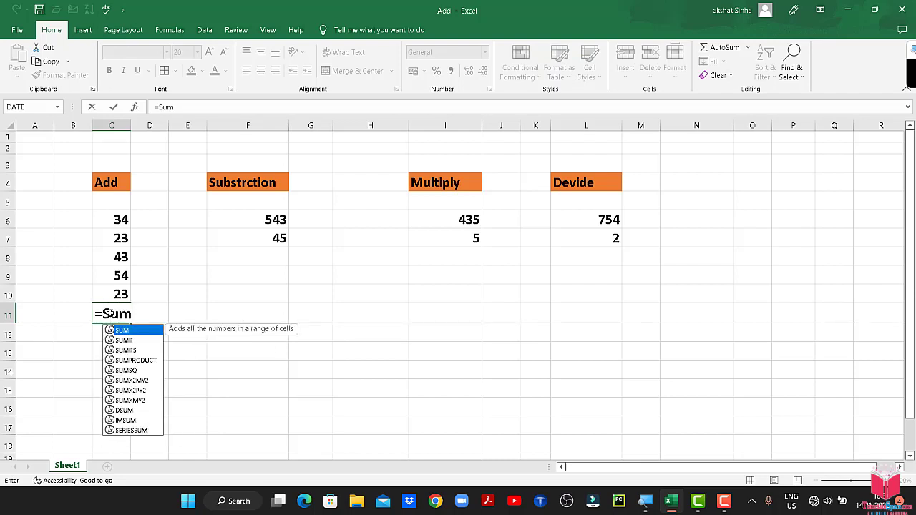
pyautogui.write('(')
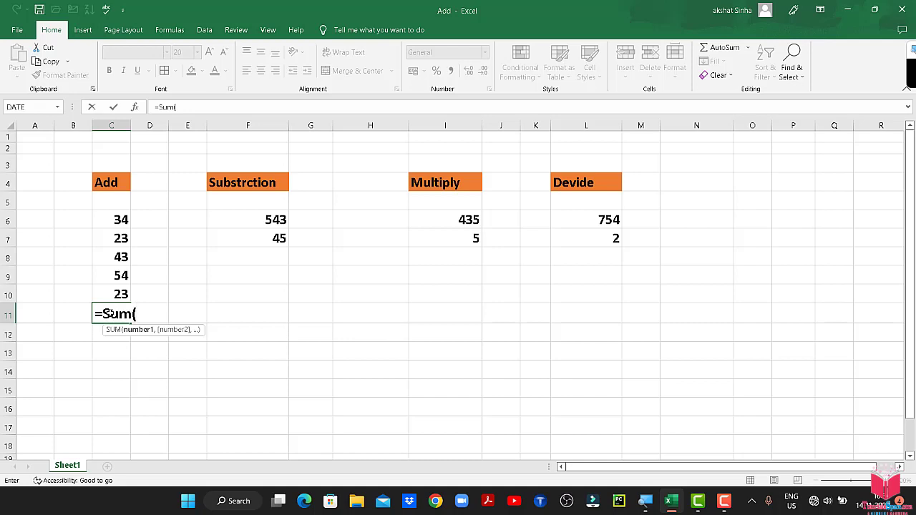
pyautogui.click(108, 217)
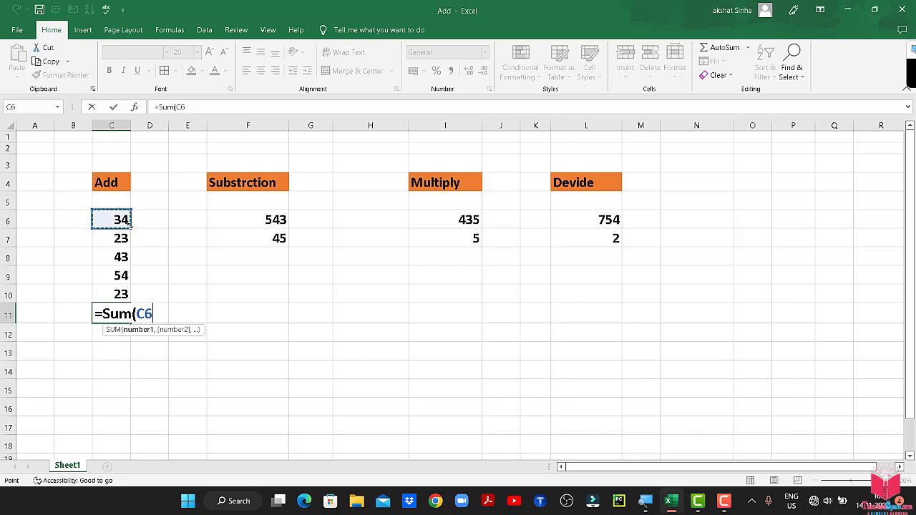
pyautogui.moveTo(128, 225); pyautogui.dragTo(125, 295)
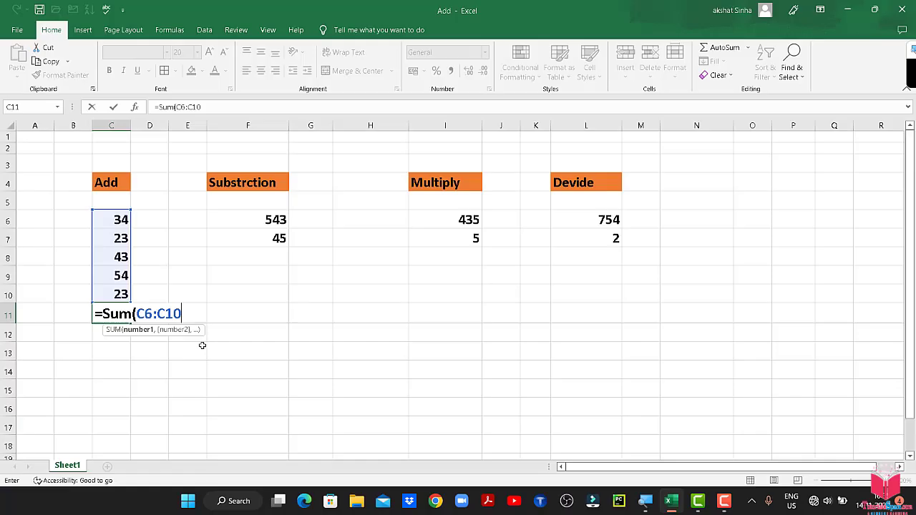
pyautogui.write(')')
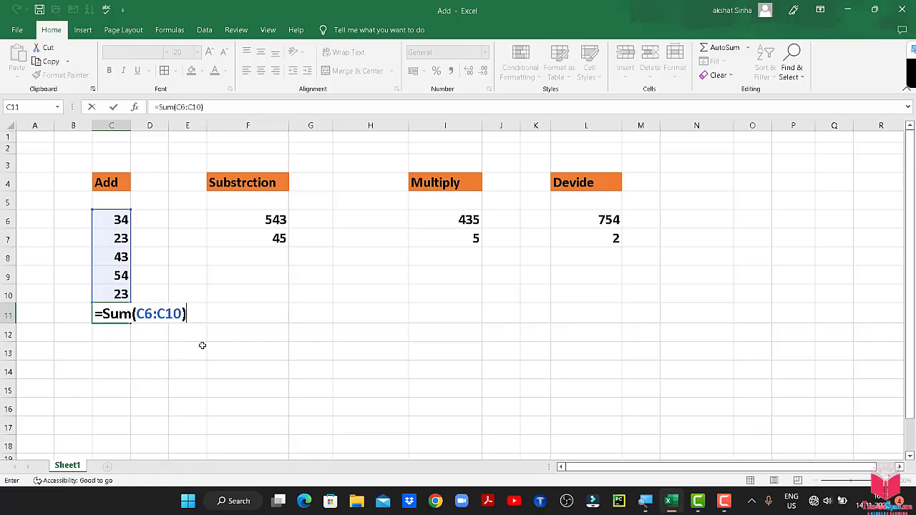
pyautogui.press('Return')
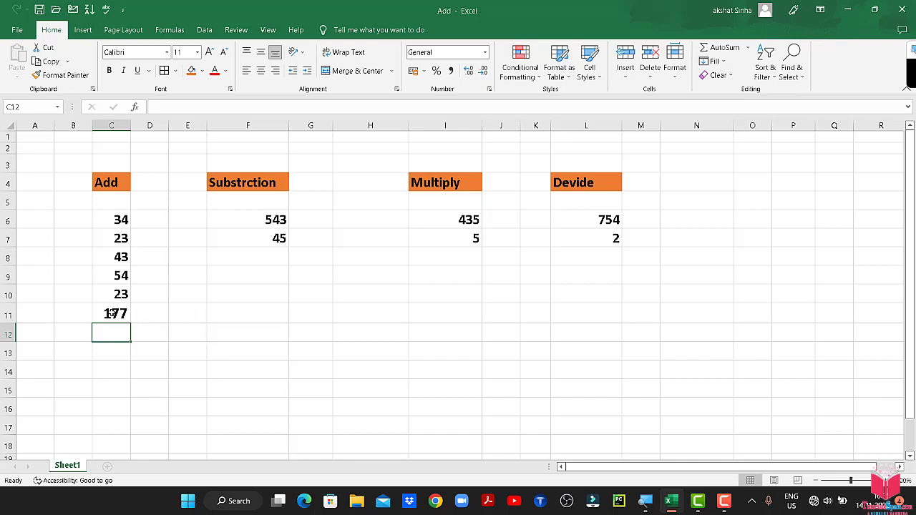
pyautogui.click(112, 313)
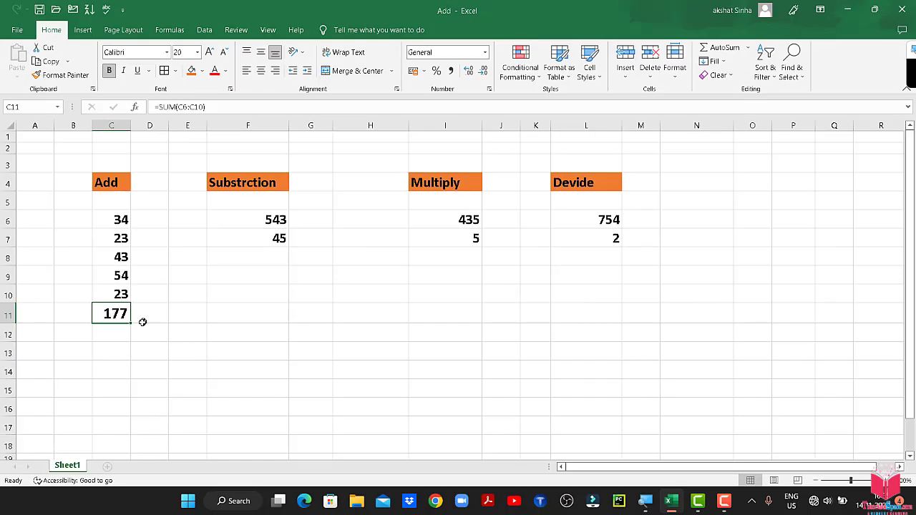
pyautogui.click(141, 320)
pyautogui.click(122, 318)
pyautogui.doubleClick(121, 317)
pyautogui.click(176, 289)
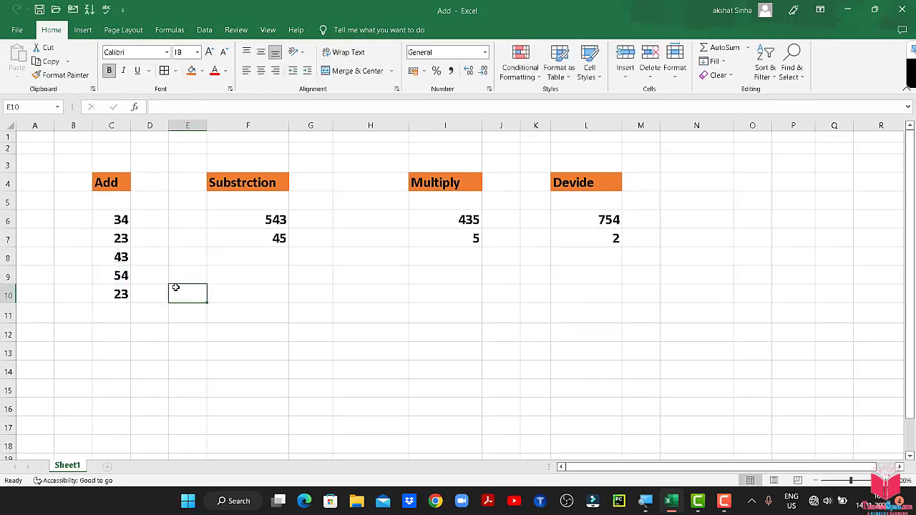
pyautogui.click(100, 217)
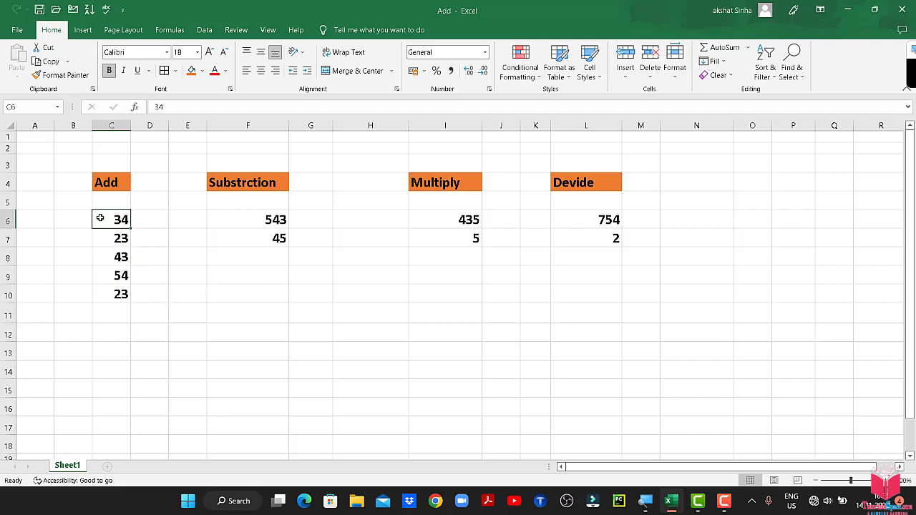
pyautogui.moveTo(100, 217); pyautogui.dragTo(95, 286)
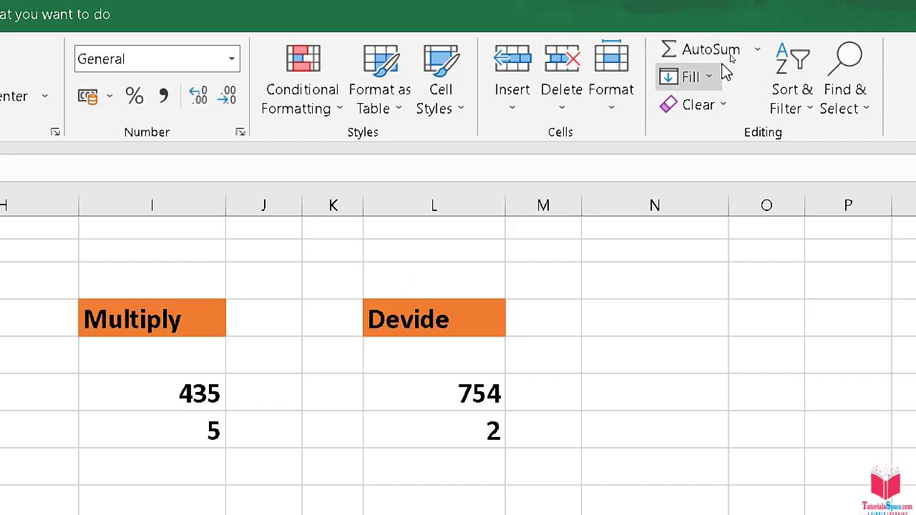
pyautogui.click(737, 55)
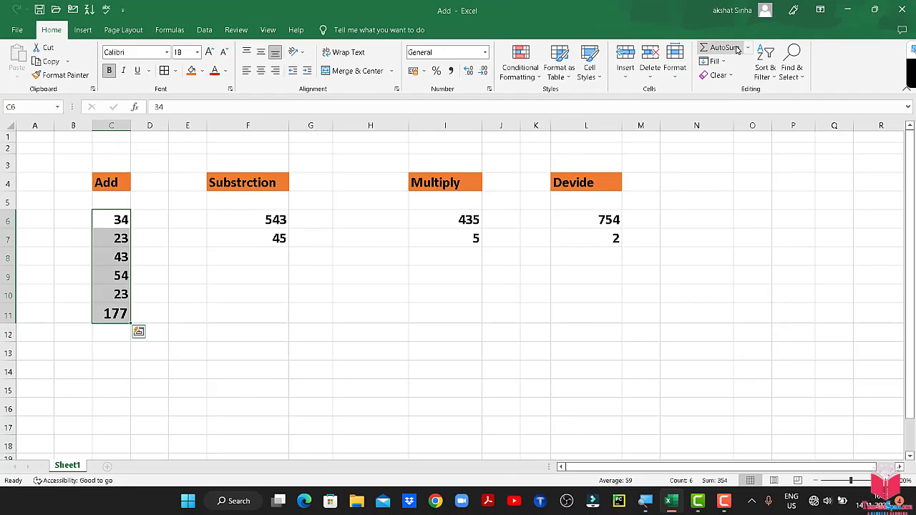
pyautogui.click(113, 314)
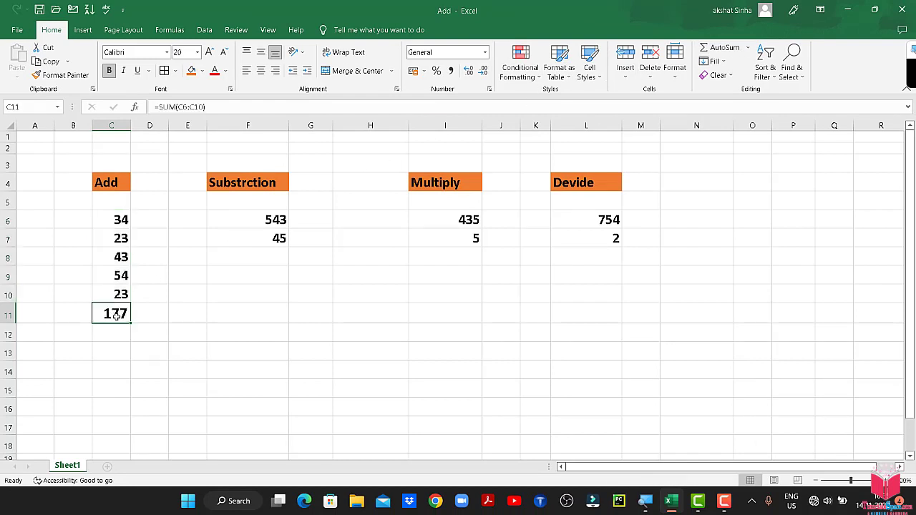
pyautogui.press('super')
pyautogui.press('Escape')
# - Enter =F6-F7 in F8 to subtract 45 from 543, giving 498
pyautogui.click(235, 255)
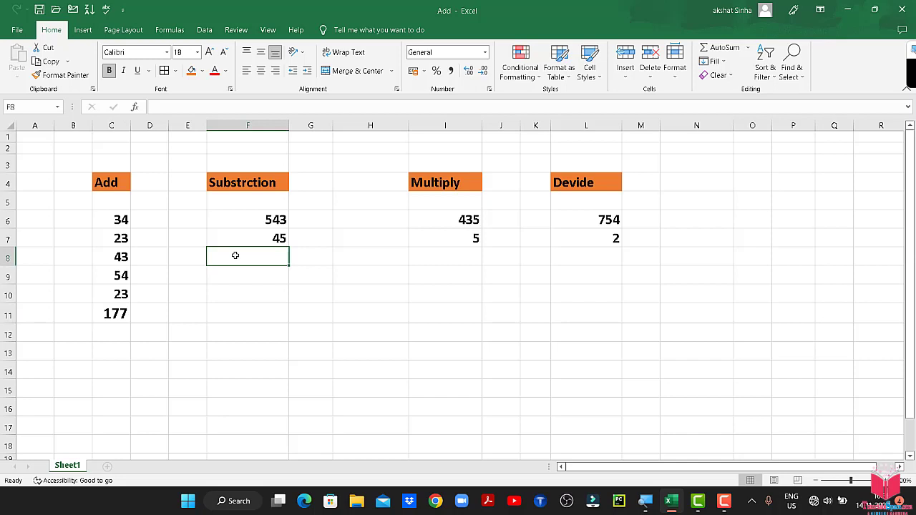
pyautogui.write('=')
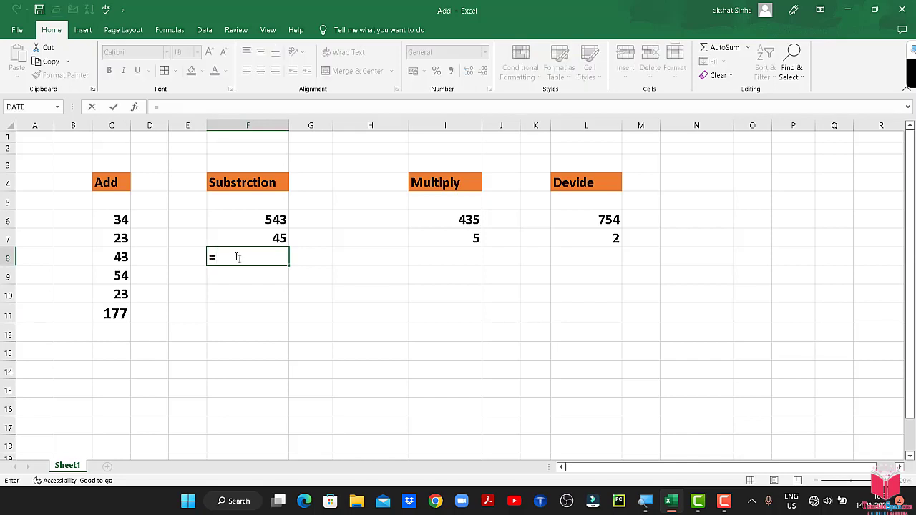
pyautogui.click(244, 218)
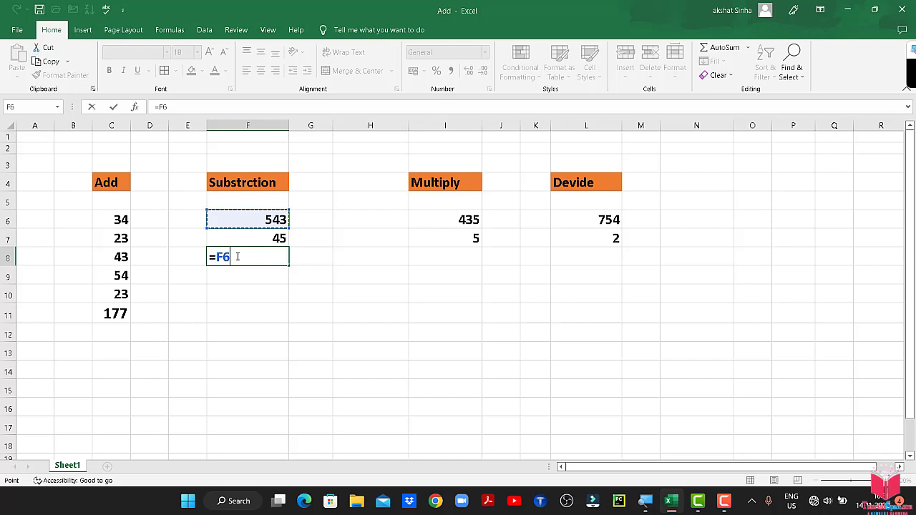
pyautogui.write('-')
pyautogui.click(252, 239)
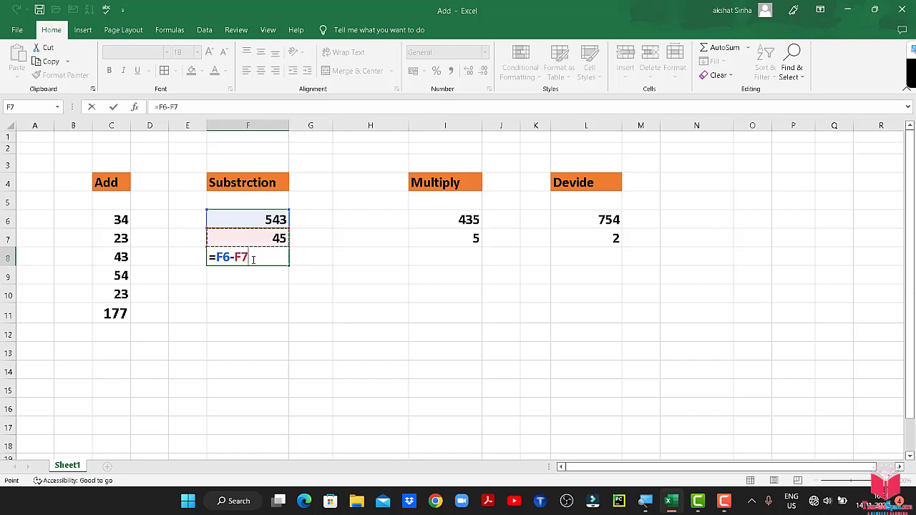
pyautogui.press('Return')
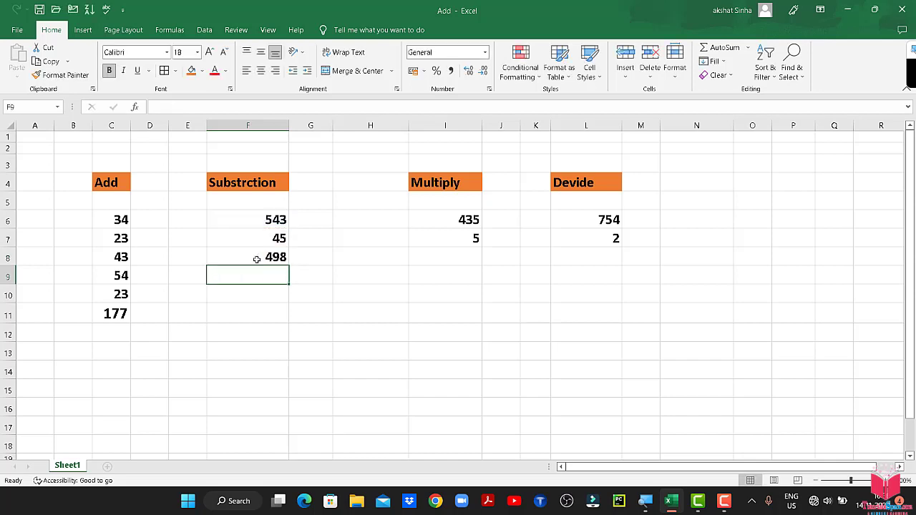
pyautogui.click(256, 260)
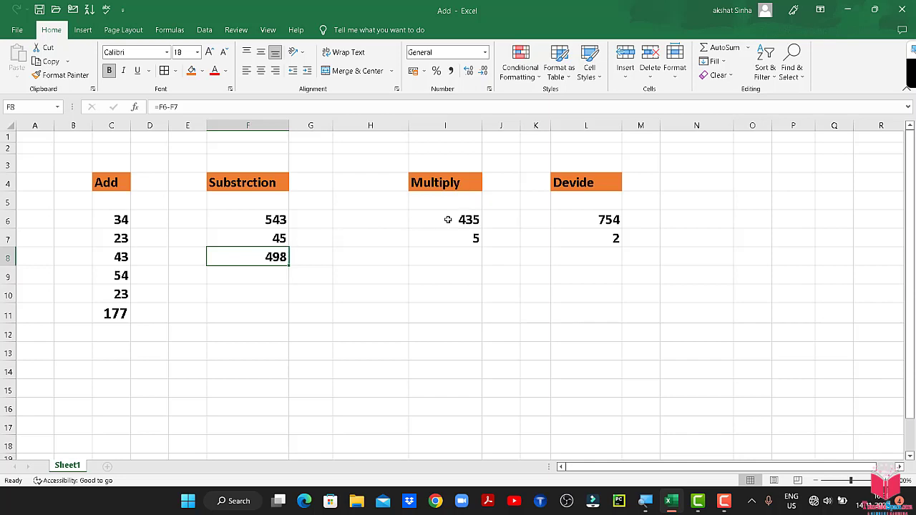
# - Enter =I6*I7 in I8 to multiply 435 by 5, giving 2175
pyautogui.click(448, 220)
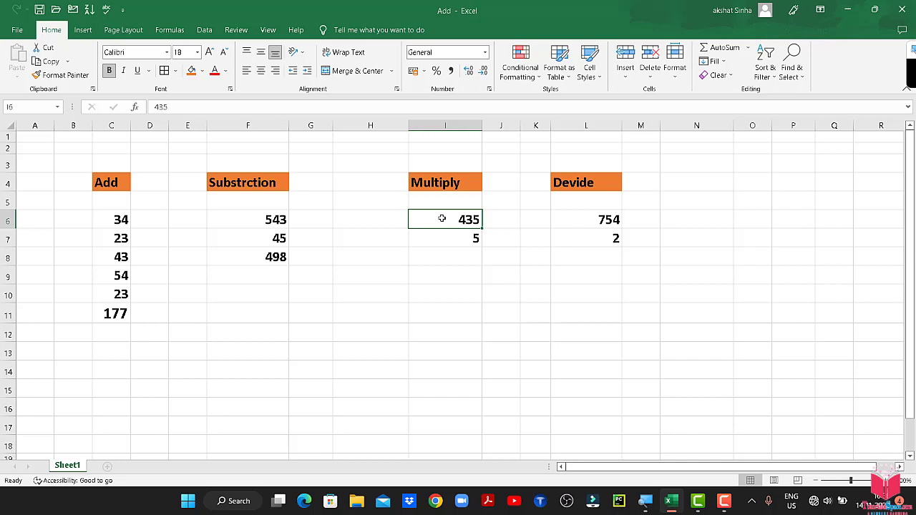
pyautogui.click(438, 258)
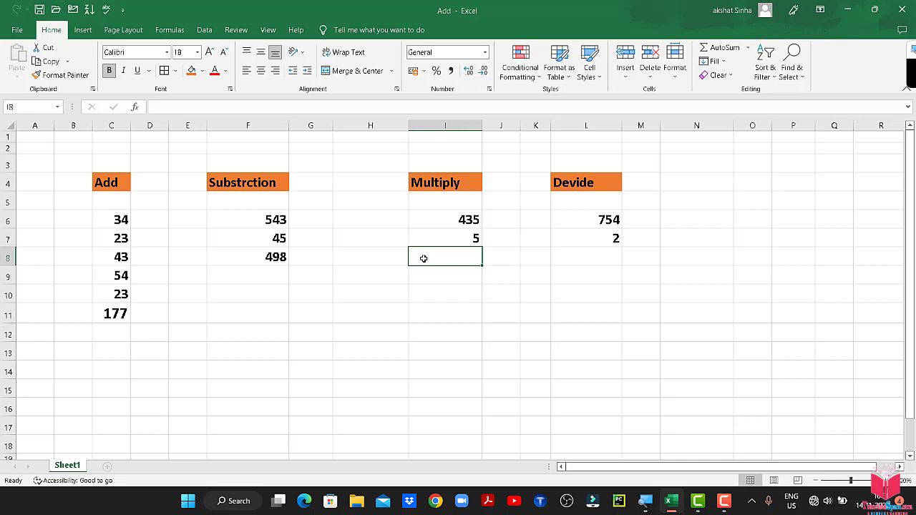
pyautogui.write('=')
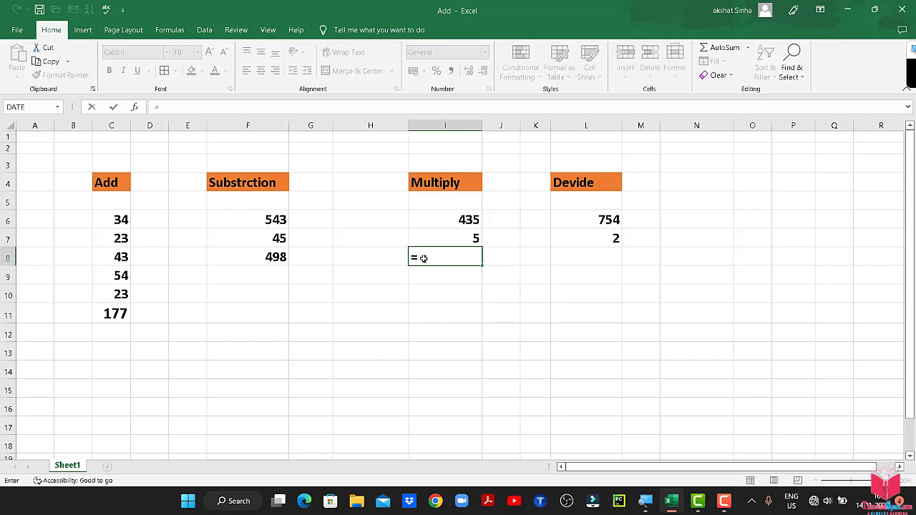
pyautogui.click(448, 220)
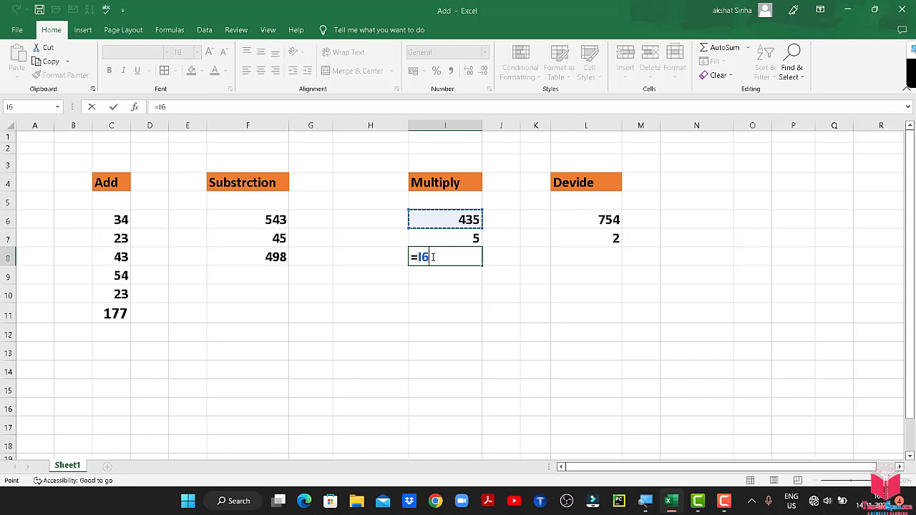
pyautogui.write('*')
pyautogui.click(442, 241)
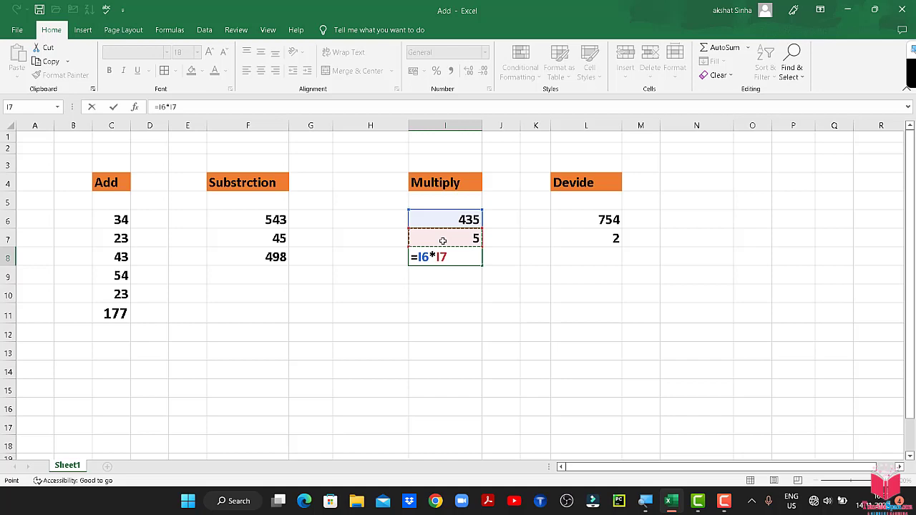
pyautogui.press('Return')
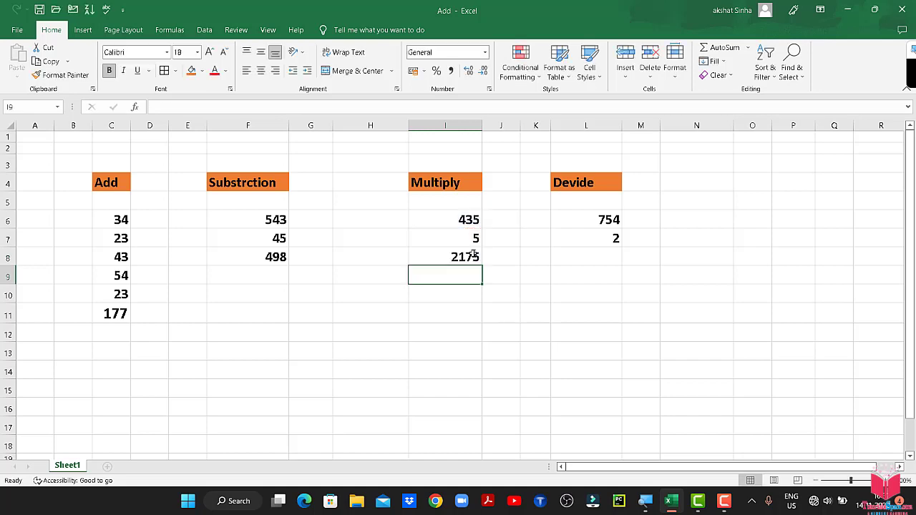
pyautogui.click(444, 255)
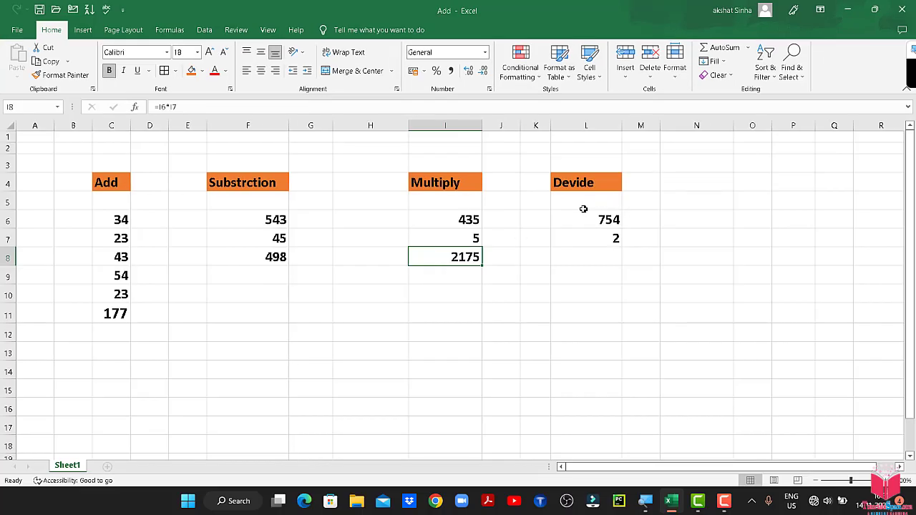
# - Enter =L6/L7 in L8 to divide 754 by 2, giving 377
pyautogui.click(576, 261)
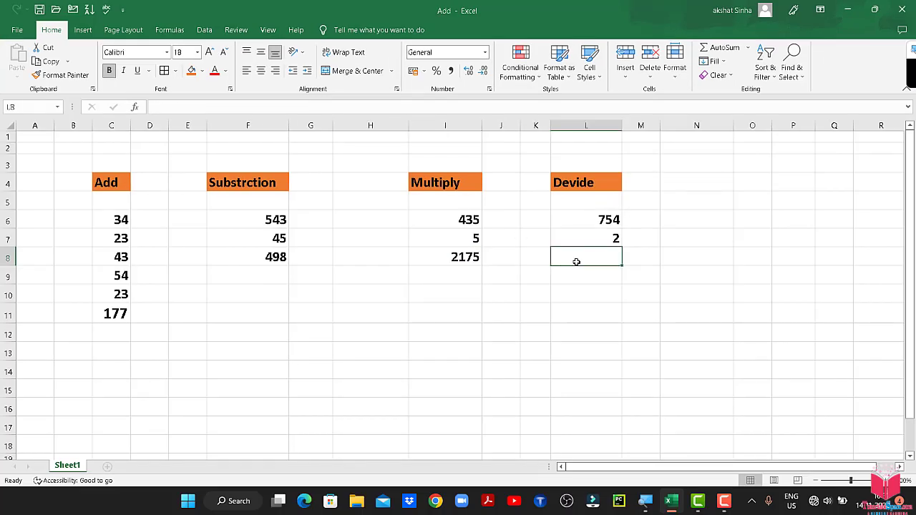
pyautogui.write('=')
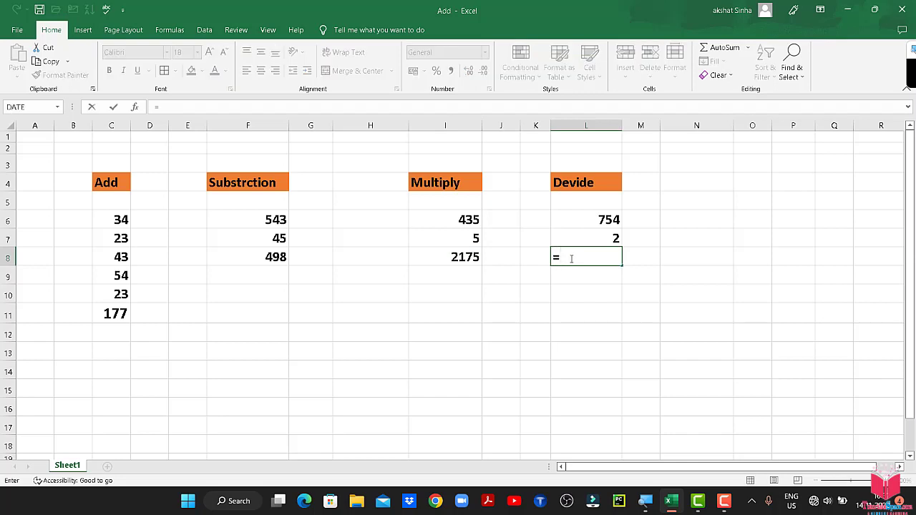
pyautogui.click(586, 216)
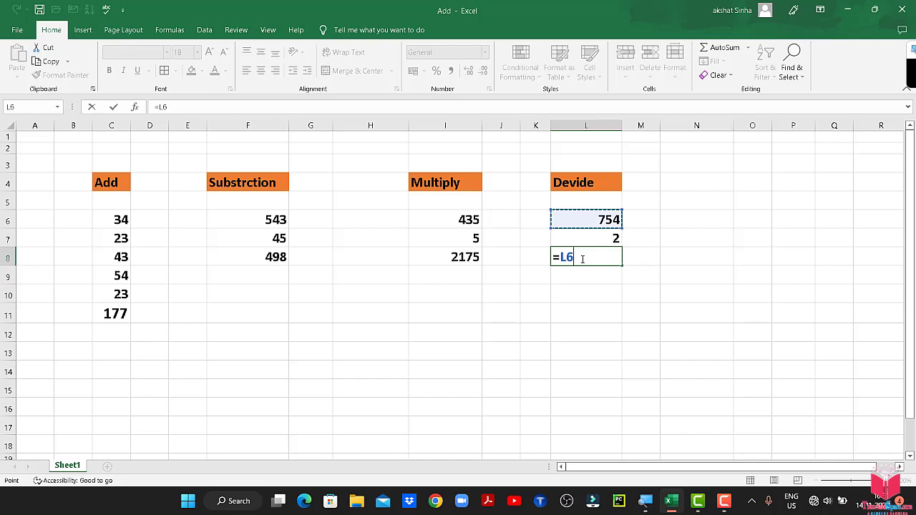
pyautogui.write('/')
pyautogui.click(594, 237)
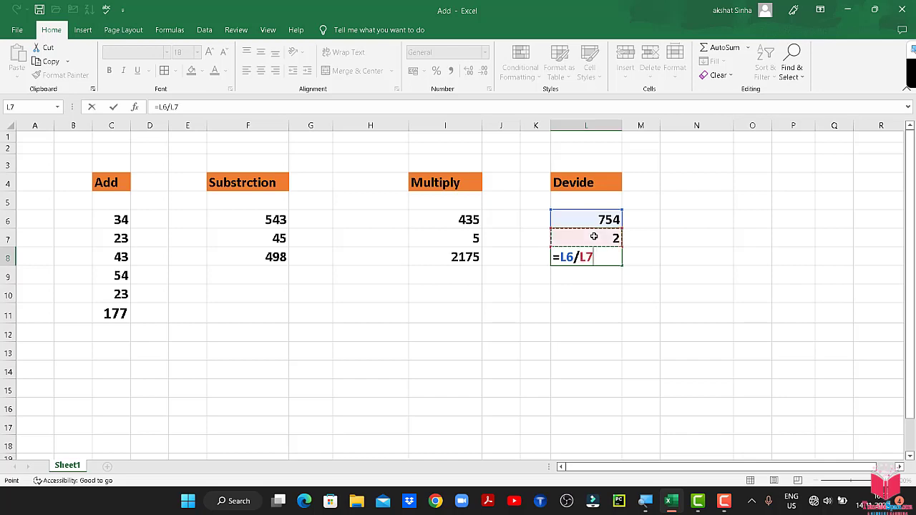
pyautogui.press('Return')
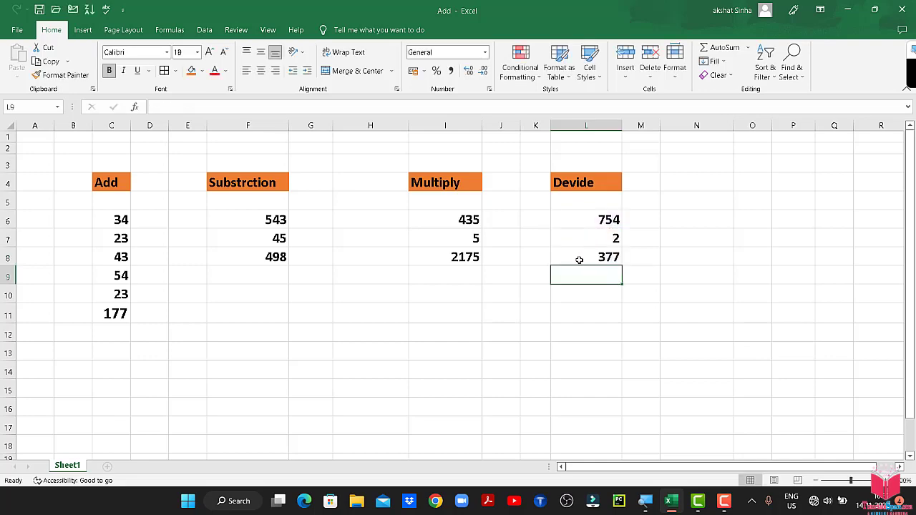
pyautogui.click(579, 260)
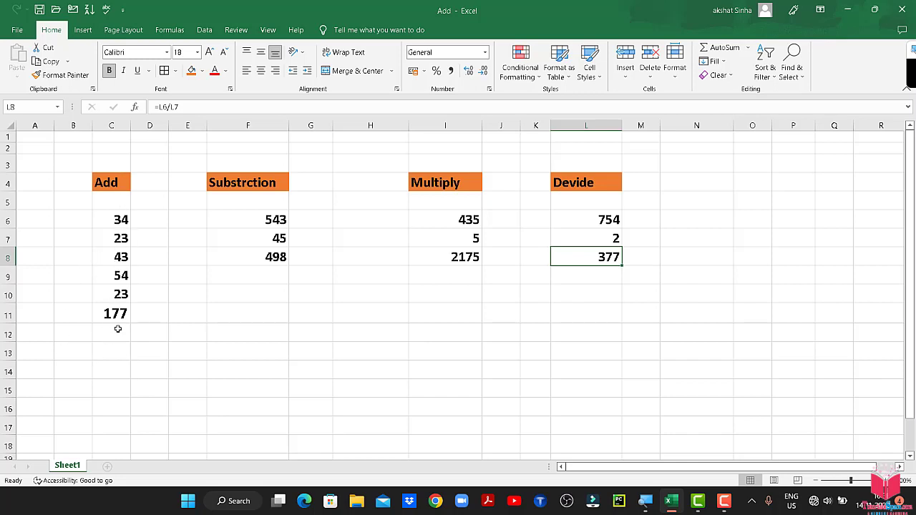
# - Type the numbers 54, 56, 87 and 65 into F13 through I13
pyautogui.click(260, 355)
pyautogui.write('5')
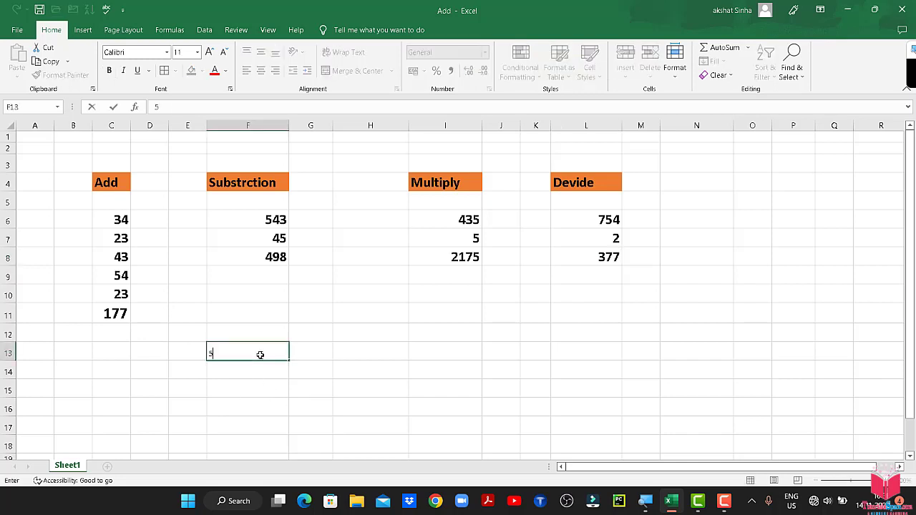
pyautogui.write('4')
pyautogui.press('Tab')
pyautogui.write('56')
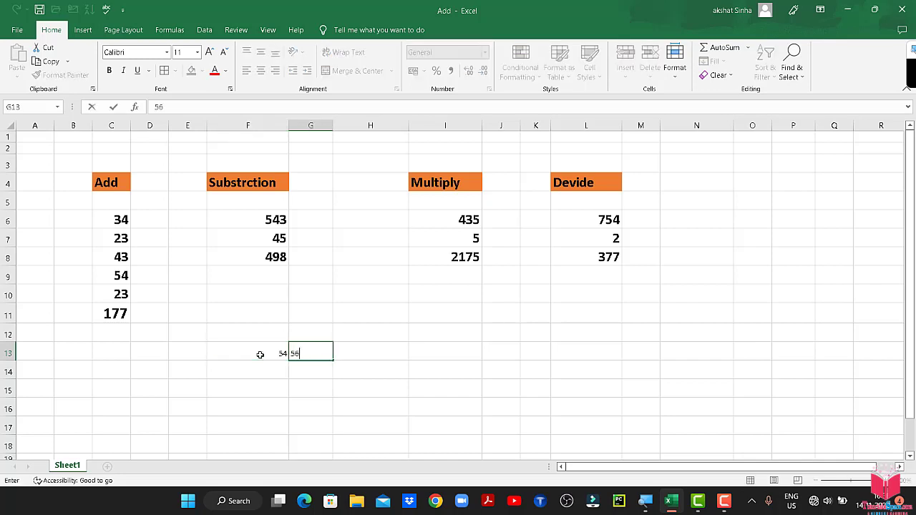
pyautogui.press('Tab')
pyautogui.write('87')
pyautogui.press('Tab')
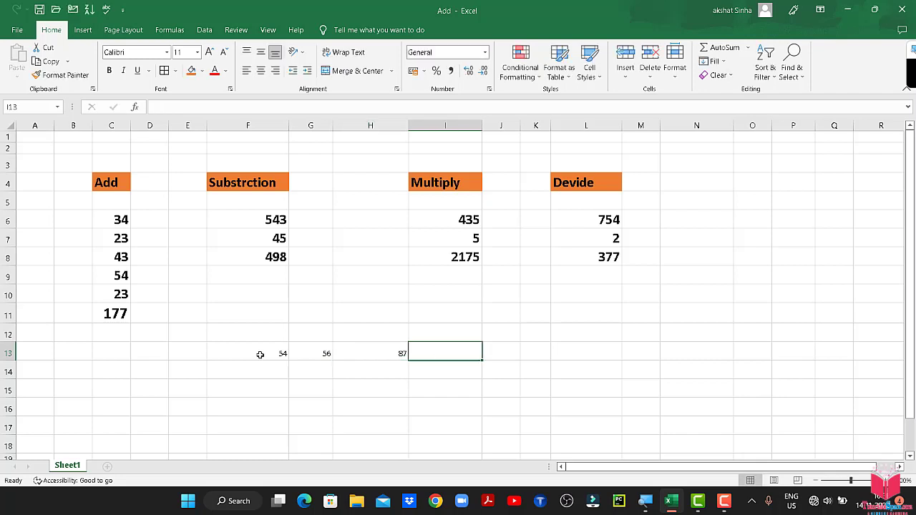
pyautogui.write('65')
pyautogui.press('Tab')
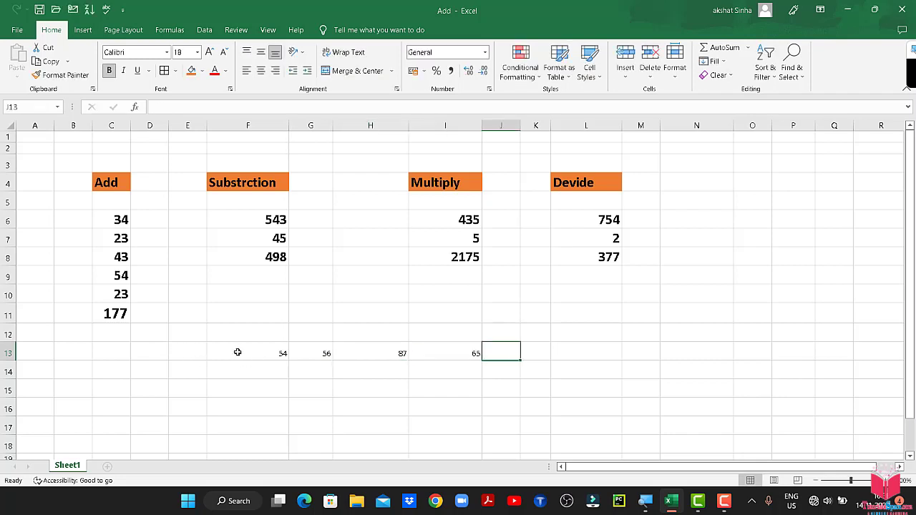
# - Increase the font of the F13:I13 numbers to 18 and make them bold
pyautogui.moveTo(238, 352); pyautogui.dragTo(443, 353)
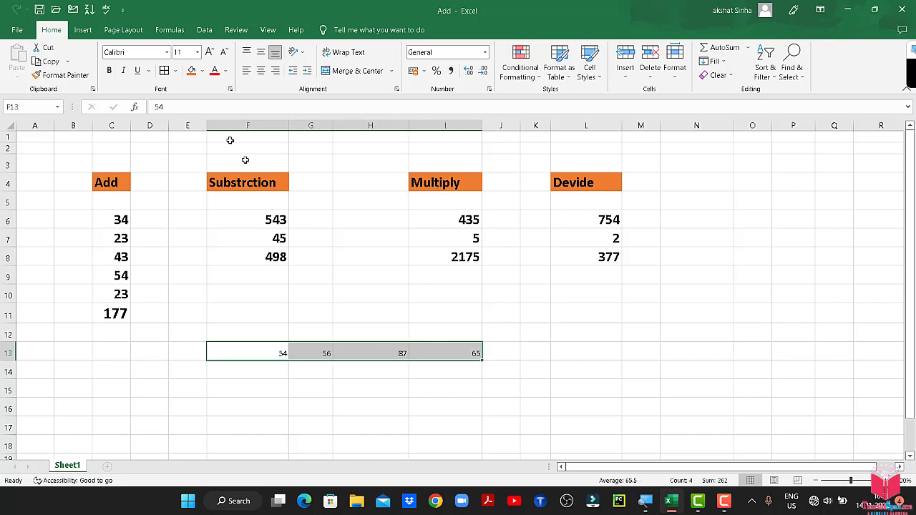
pyautogui.click(209, 53)
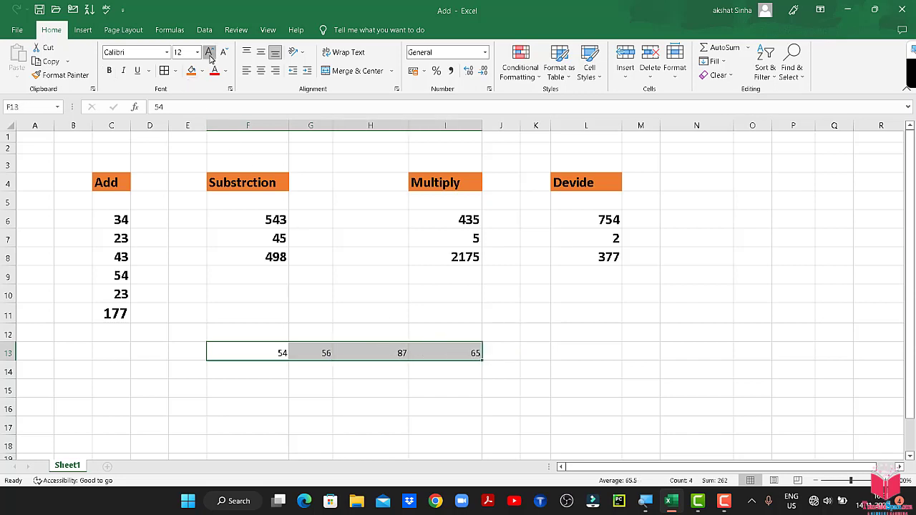
pyautogui.click(209, 53)
pyautogui.click(209, 53)
pyautogui.click(209, 53)
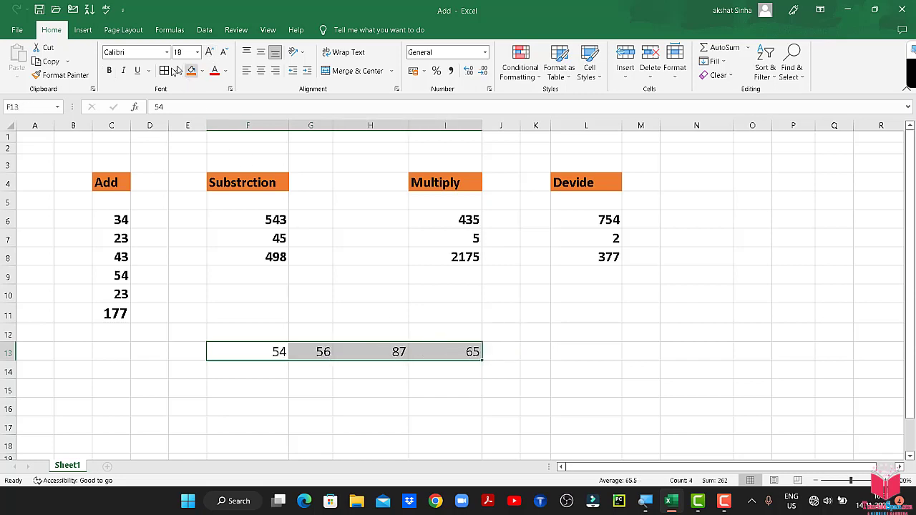
pyautogui.click(108, 71)
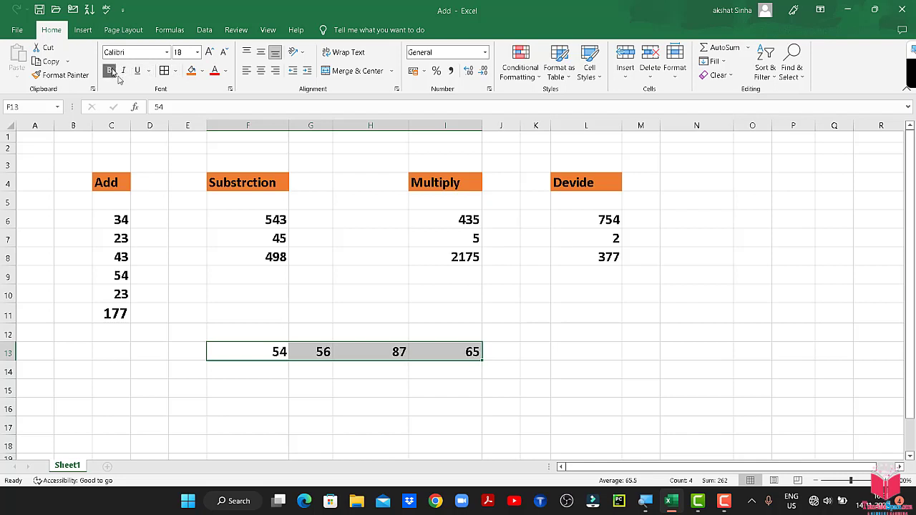
# - Reselect the four row 13 numbers, then deselect them
pyautogui.moveTo(418, 294); pyautogui.dragTo(221, 380)
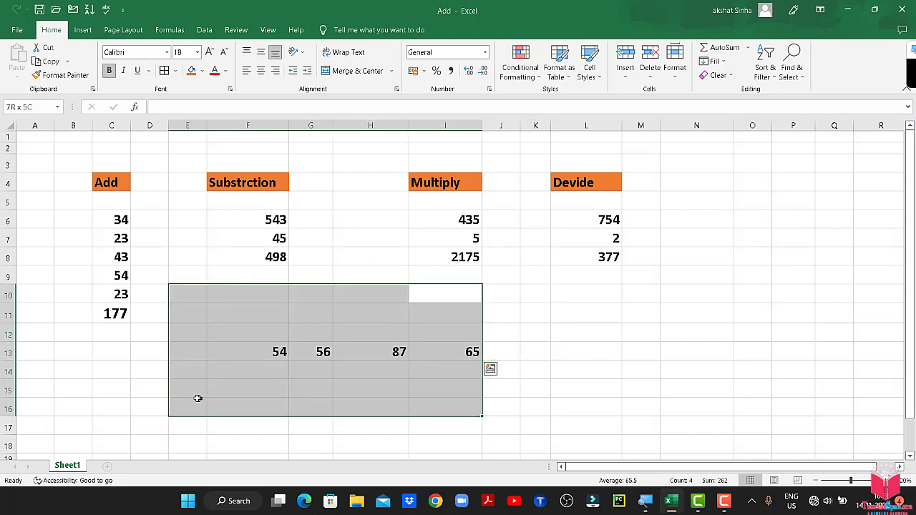
pyautogui.click(162, 376)
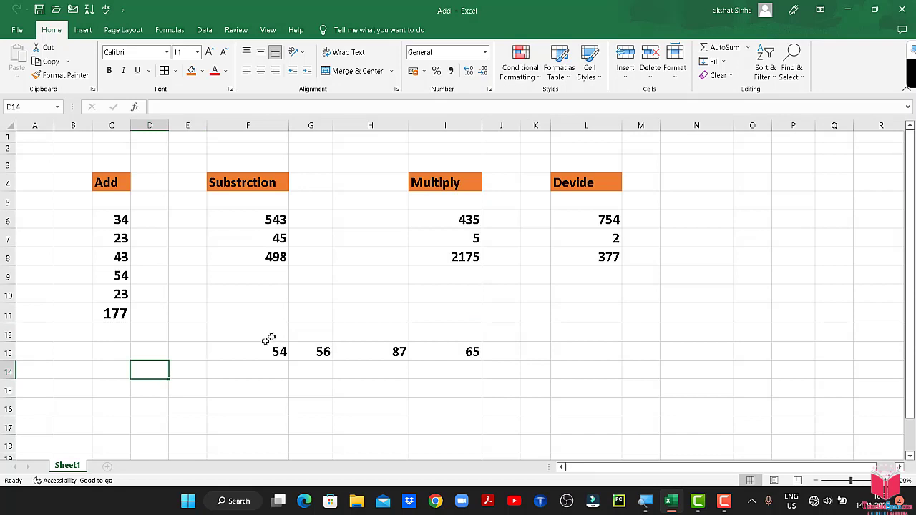
pyautogui.moveTo(247, 358); pyautogui.dragTo(412, 356)
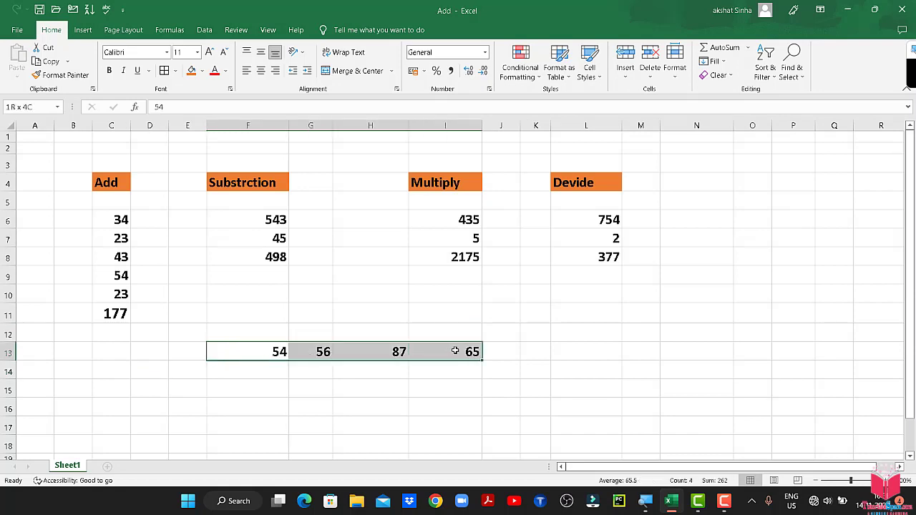
pyautogui.moveTo(412, 357); pyautogui.dragTo(487, 351)
pyautogui.click(562, 369)
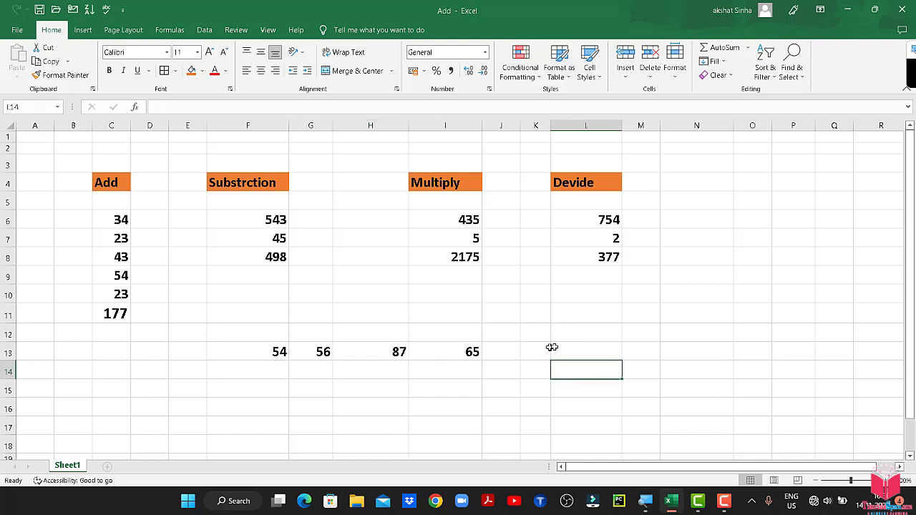
# - Enter a trial formula =M12 in cell L13
pyautogui.click(561, 347)
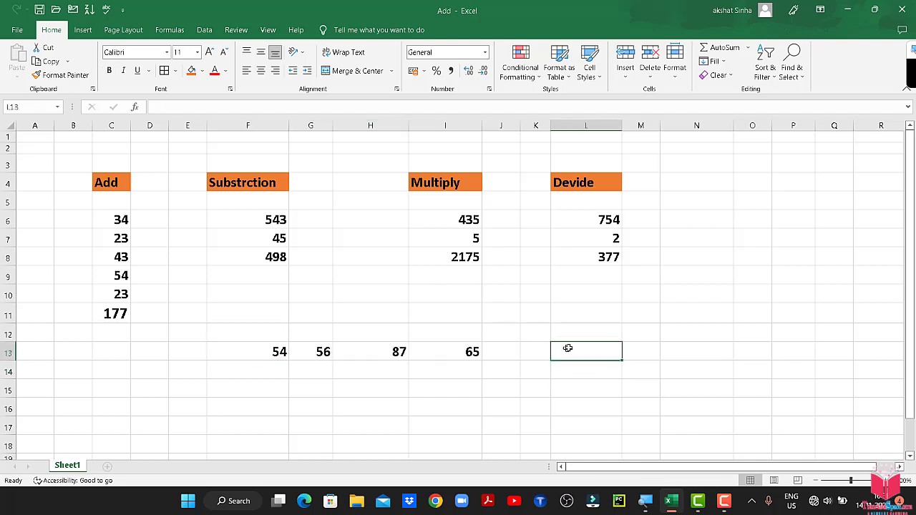
pyautogui.write('=')
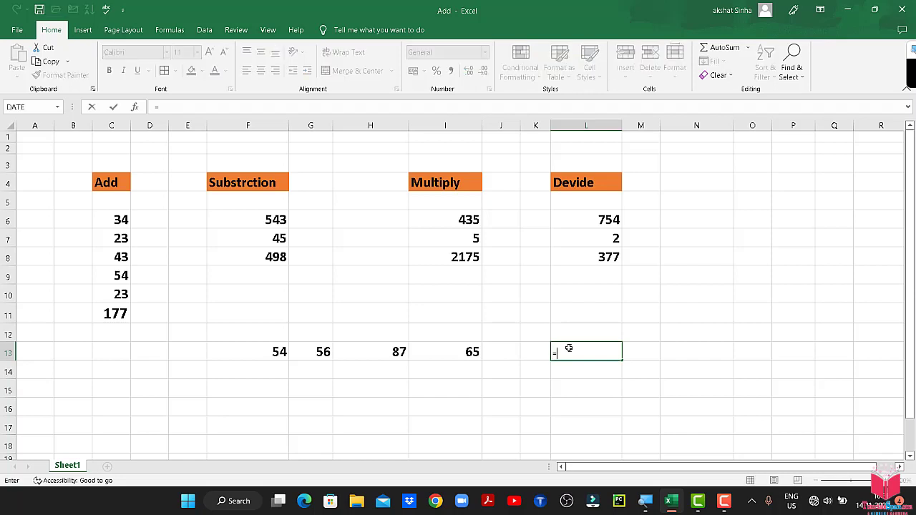
pyautogui.click(570, 348)
pyautogui.click(692, 358)
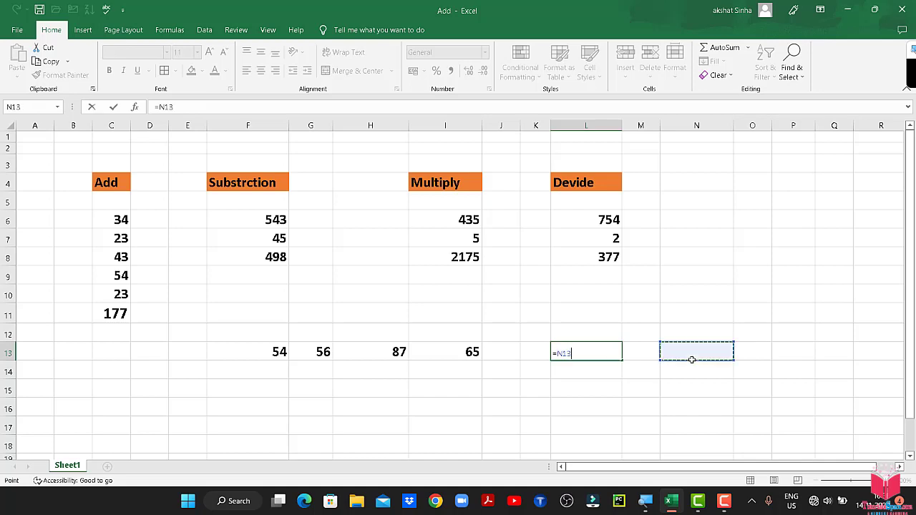
pyautogui.click(632, 335)
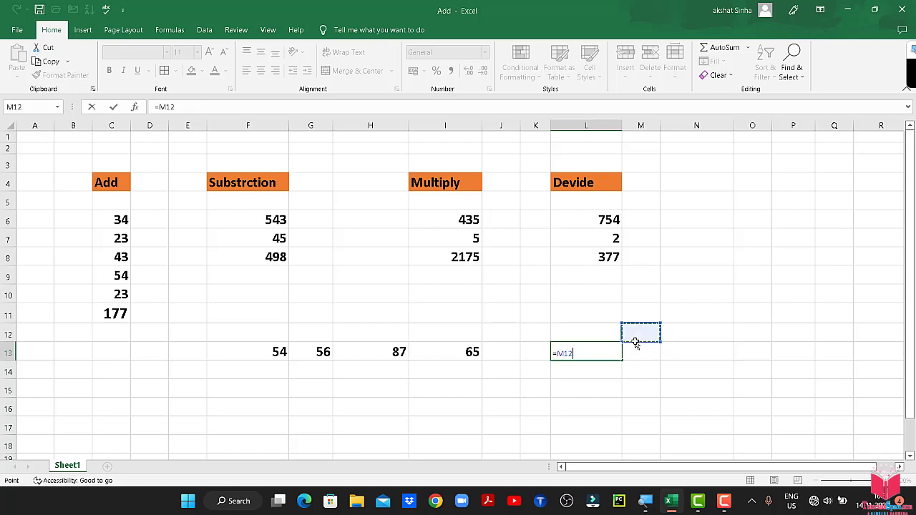
pyautogui.click(589, 348)
pyautogui.click(302, 158)
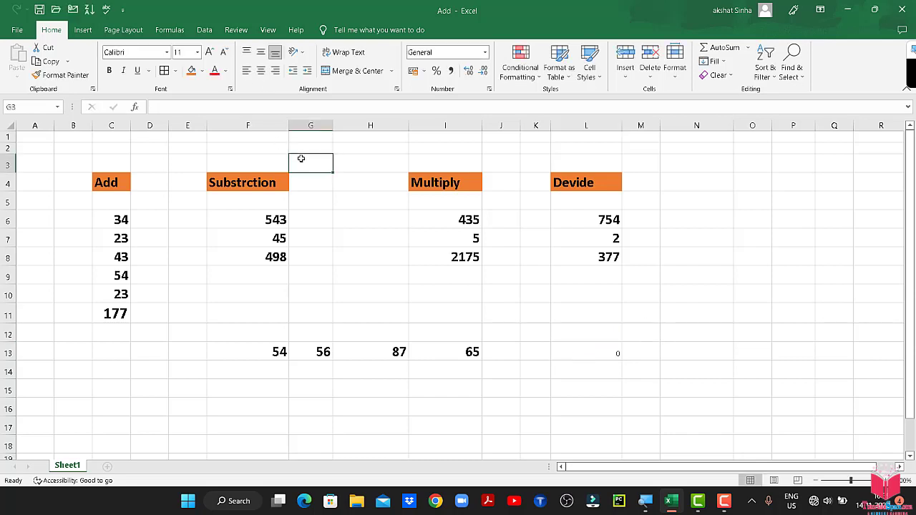
# - Make L13 bold at font size 22, then clear it and start a new formula with =
pyautogui.click(578, 349)
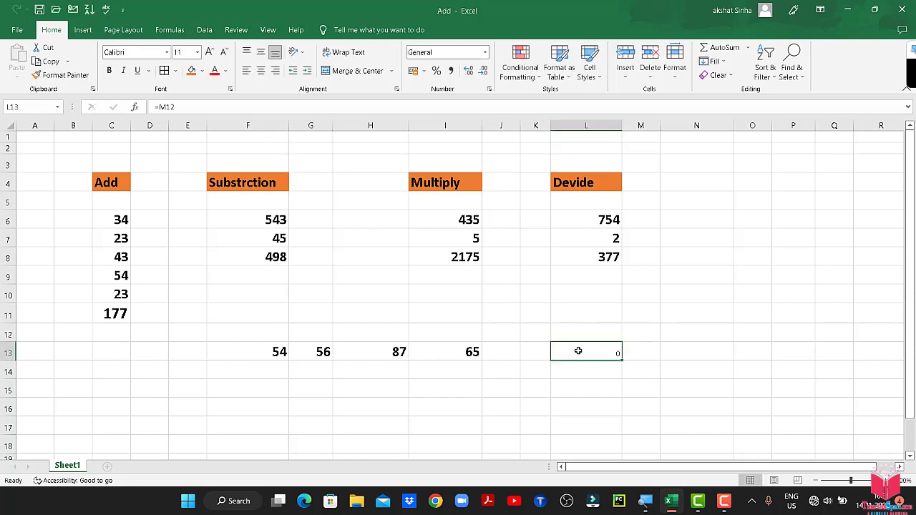
pyautogui.click(208, 54)
pyautogui.click(208, 54)
pyautogui.click(210, 55)
pyautogui.click(210, 56)
pyautogui.click(209, 55)
pyautogui.click(109, 70)
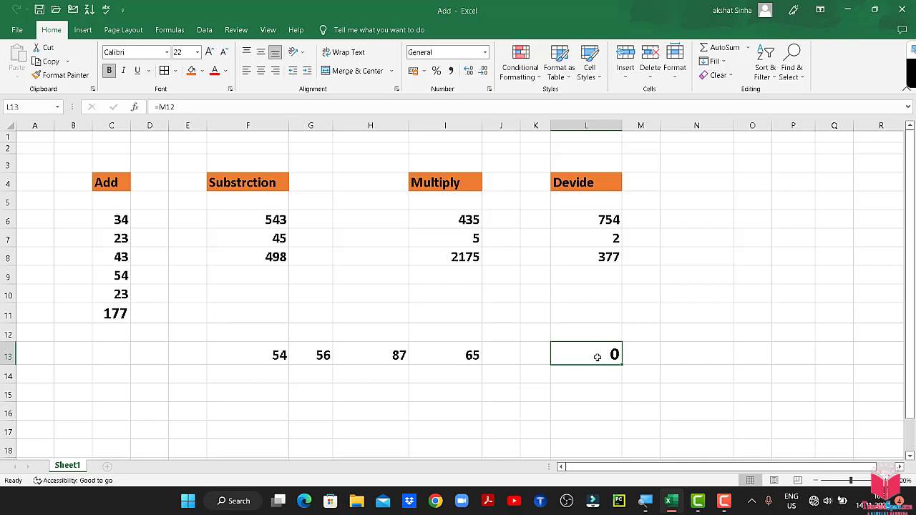
pyautogui.press('BackSpace')
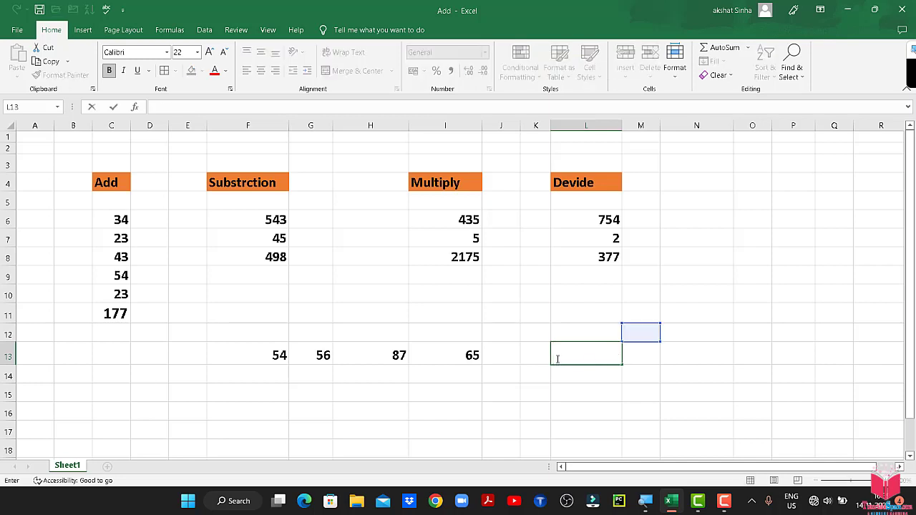
pyautogui.write('=')
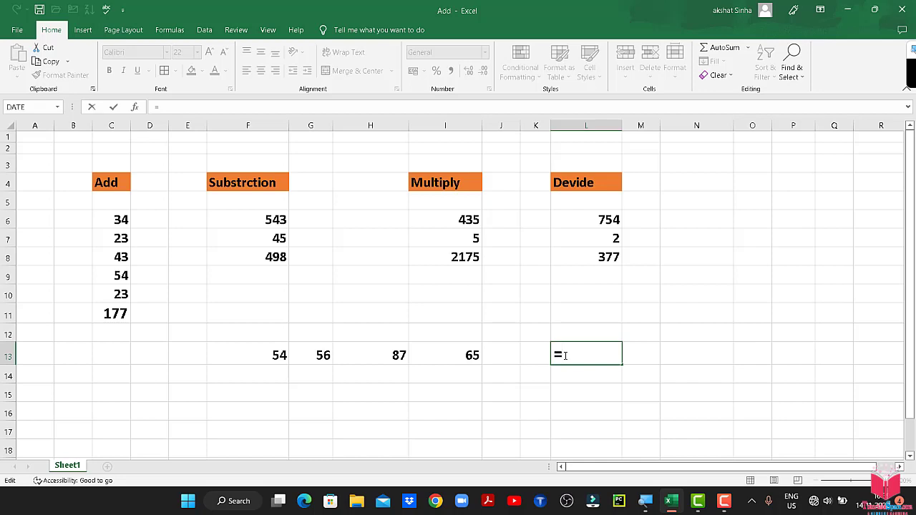
# - Enter =SUM(F13:I13) in L13 by selecting the row 13 numbers, totalling 262
pyautogui.write('Sum')
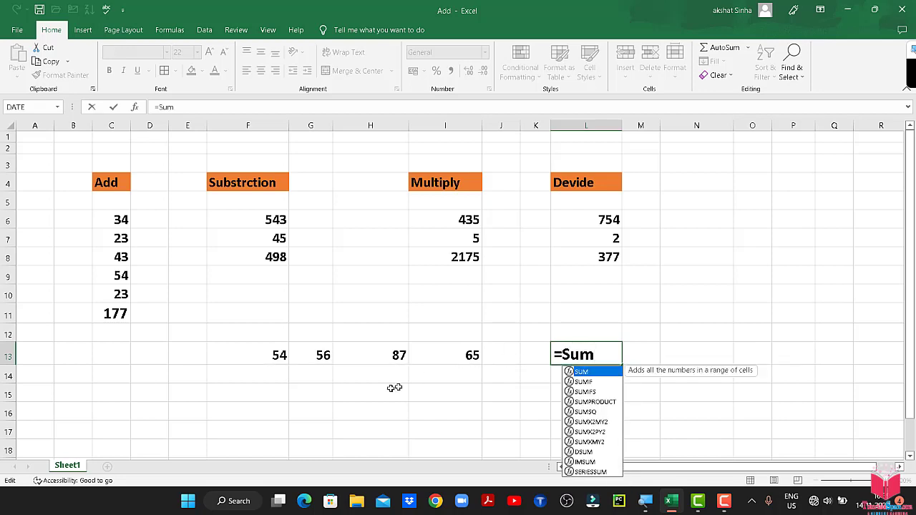
pyautogui.click(284, 356)
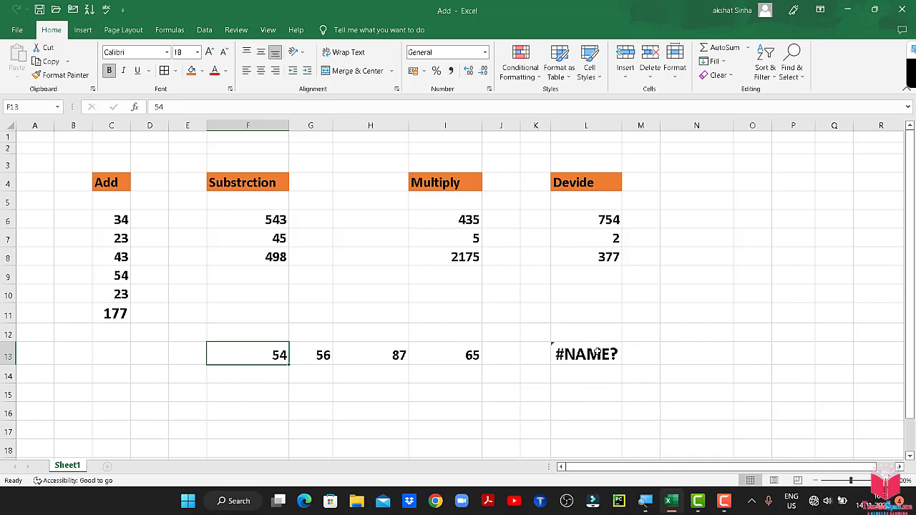
pyautogui.doubleClick(598, 352)
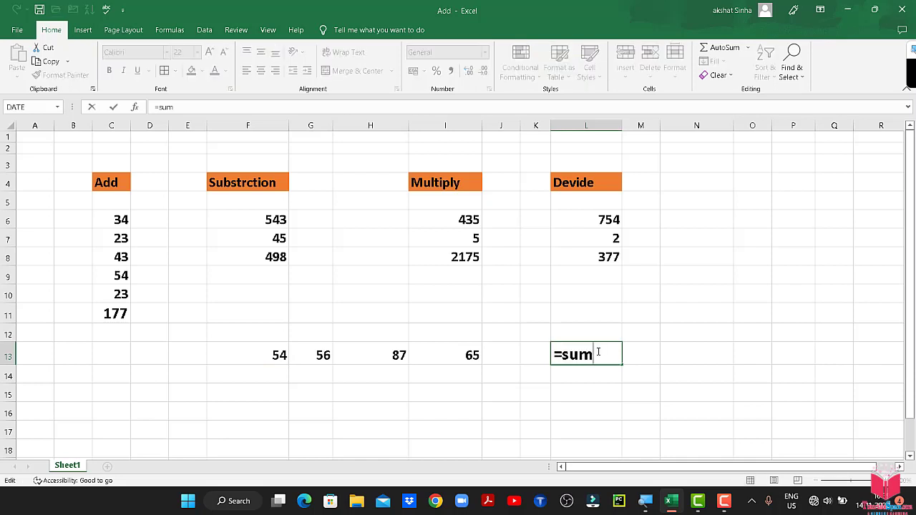
pyautogui.write('(')
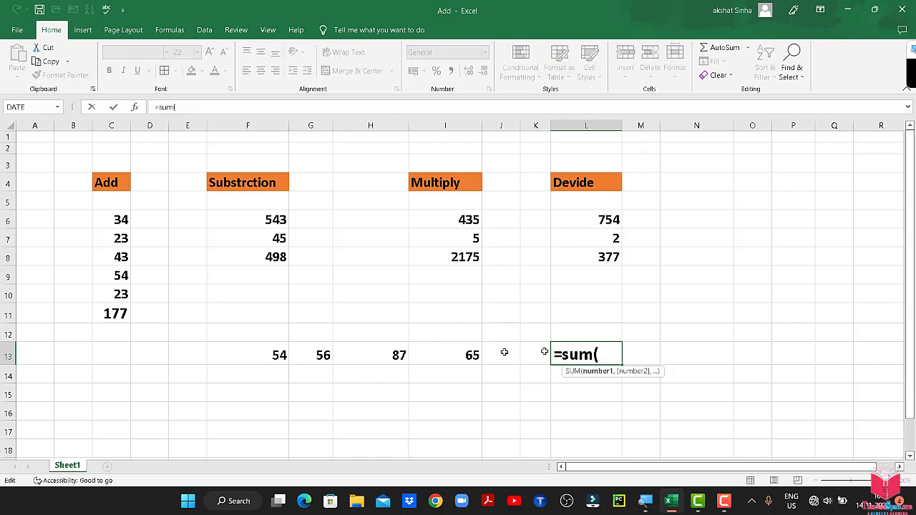
pyautogui.click(262, 360)
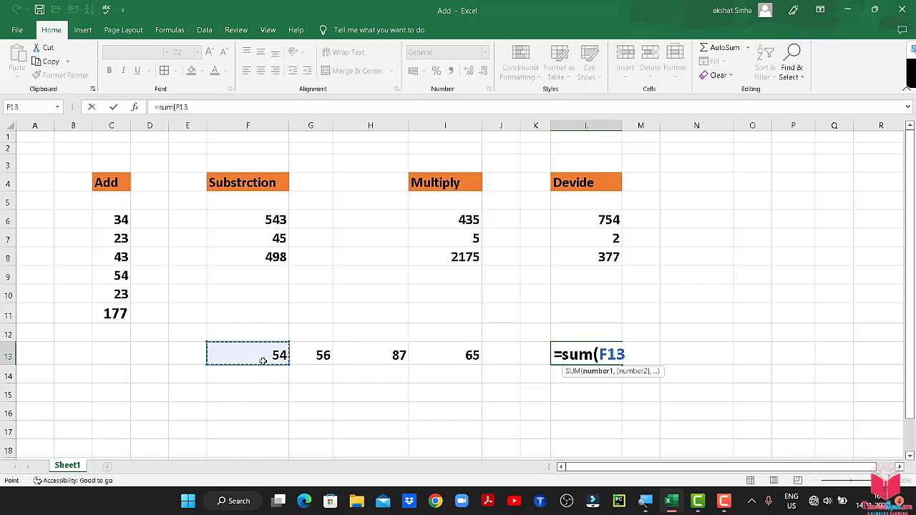
pyautogui.moveTo(263, 360); pyautogui.dragTo(434, 348)
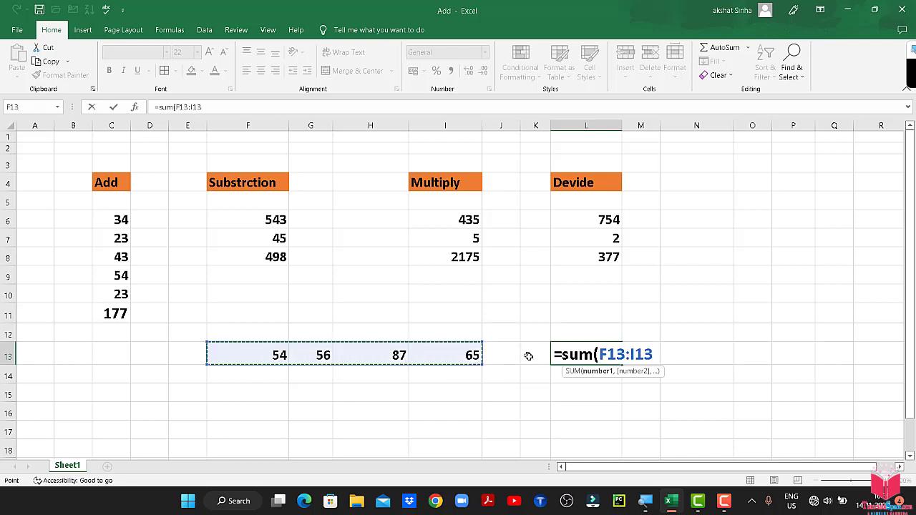
pyautogui.write(')')
pyautogui.press('Return')
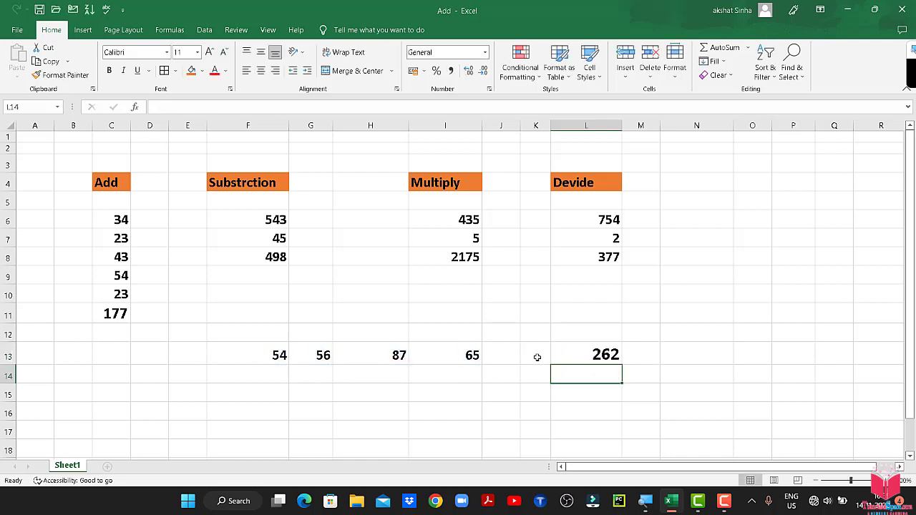
pyautogui.click(571, 351)
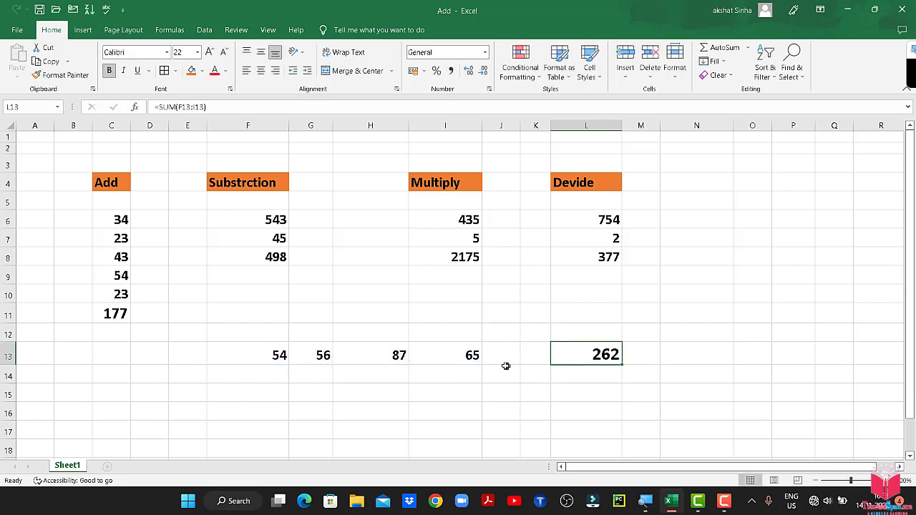